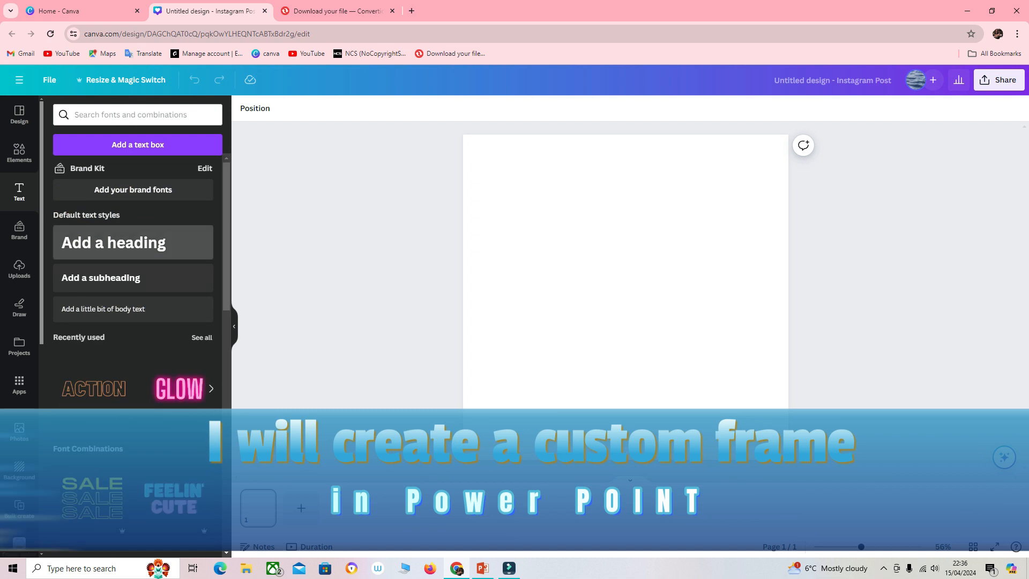
Step: Add a heading reading "E" in Archivo Black, enlarge it to size 144 and place it near the page's left edge
text(E)
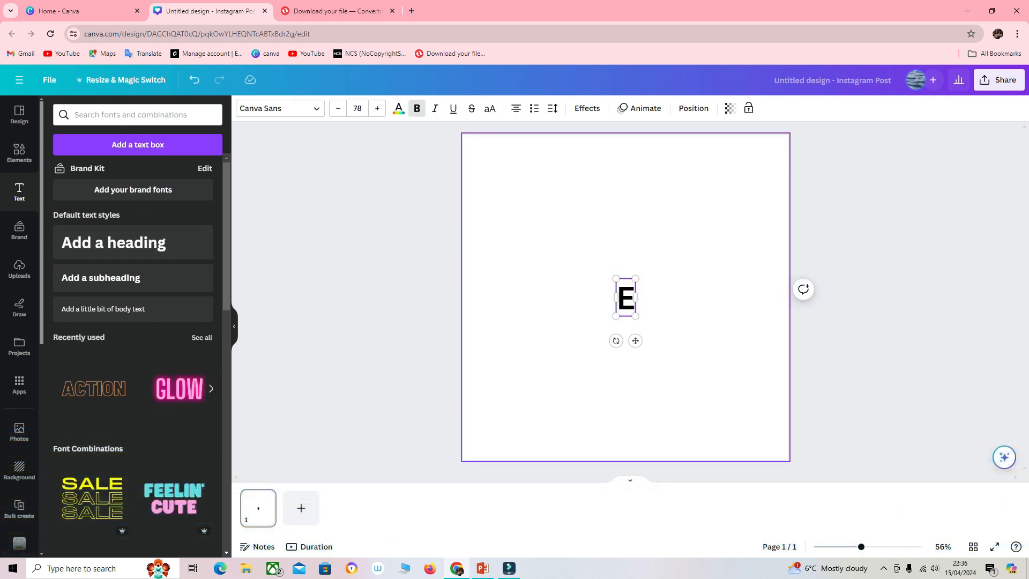
click(279, 108)
click(96, 401)
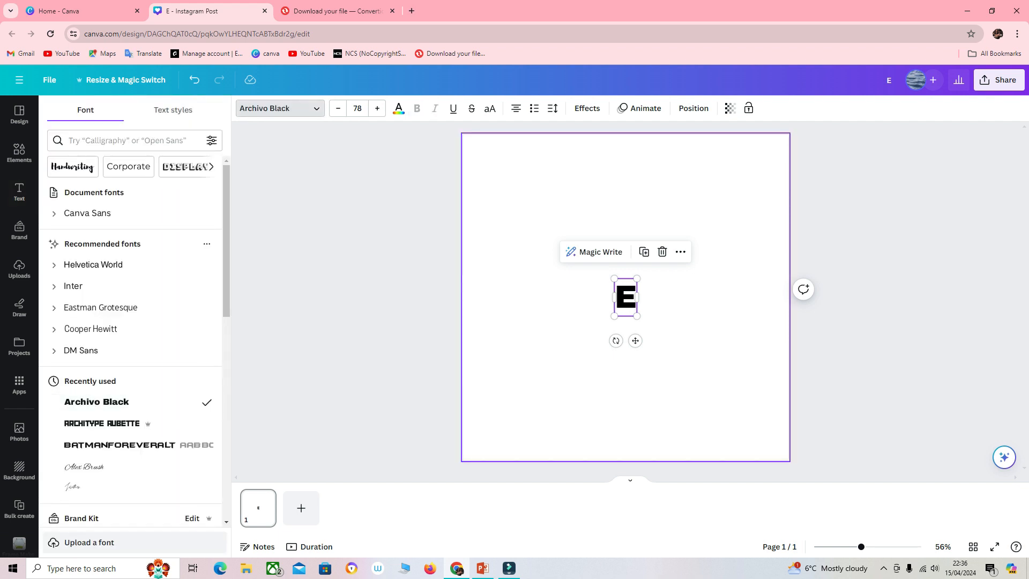
drag(636, 316, 546, 297)
Step: Duplicate the E, change the copy to "F" beside it, and duplicate the F to spell "EFF"
key(ctrl+d)
double_click(545, 297)
text(F)
key(Escape)
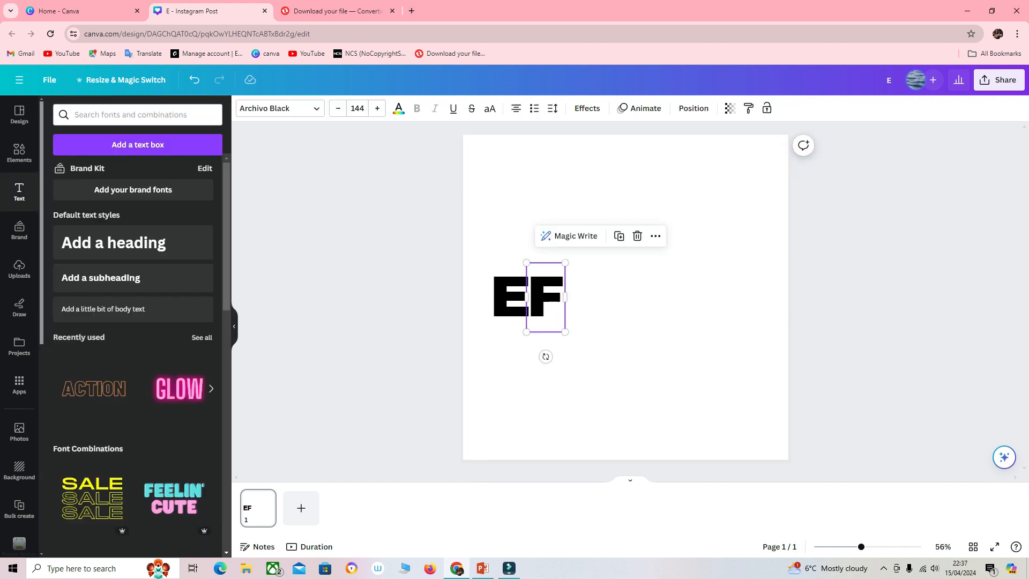
click(564, 235)
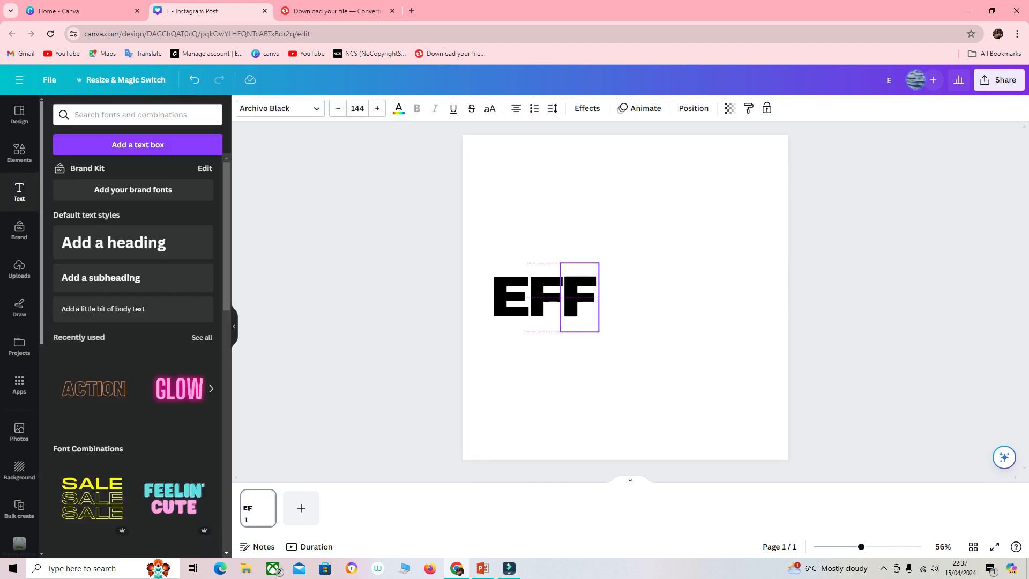
drag(579, 296, 580, 297)
Step: Duplicate the first E and place the copy after the second F
click(510, 297)
click(528, 236)
drag(511, 297, 617, 297)
Step: Duplicate the second E, position the copy after it and change the letter to "C"
click(635, 236)
drag(723, 297, 656, 297)
double_click(655, 296)
text(C)
click(713, 300)
Step: Duplicate the C, position the copy after it and change the letter to "T"
click(655, 297)
click(673, 235)
drag(657, 301, 736, 297)
double_click(694, 297)
text(T)
click(750, 300)
Step: Duplicate the T and change the last letter to "S" to complete the word "EFFECTS"
click(695, 297)
click(716, 236)
double_click(737, 297)
text(S)
click(761, 337)
Step: Select all the letters of "EFFECTS" and space them evenly
drag(761, 338, 515, 268)
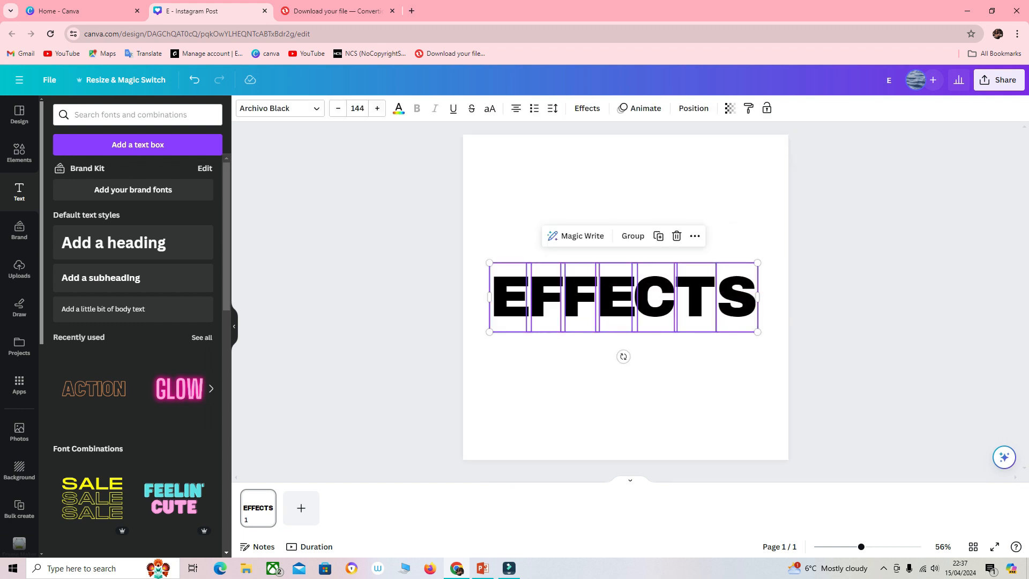
click(694, 235)
mouse_move(617, 371)
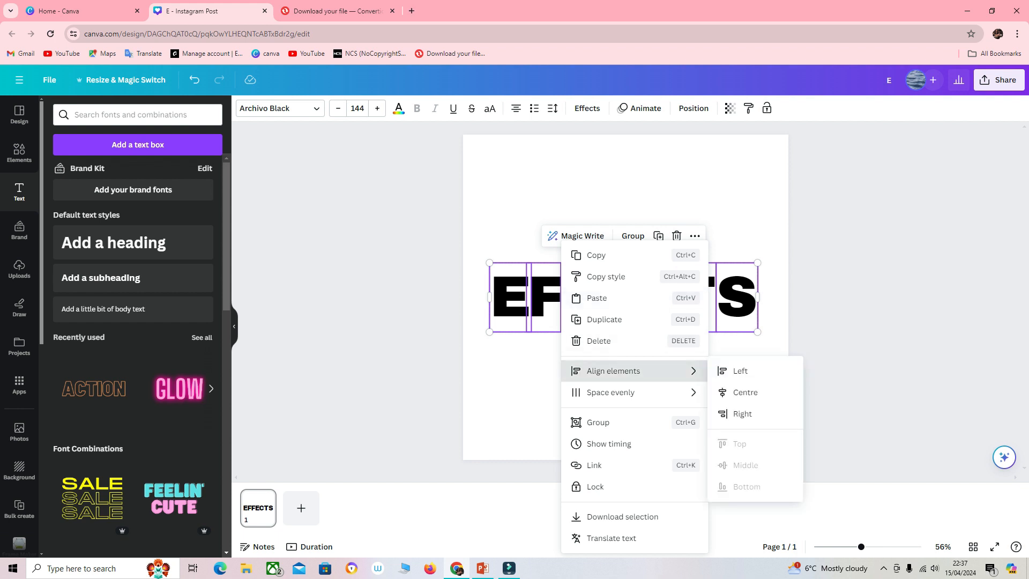
mouse_move(610, 392)
click(750, 392)
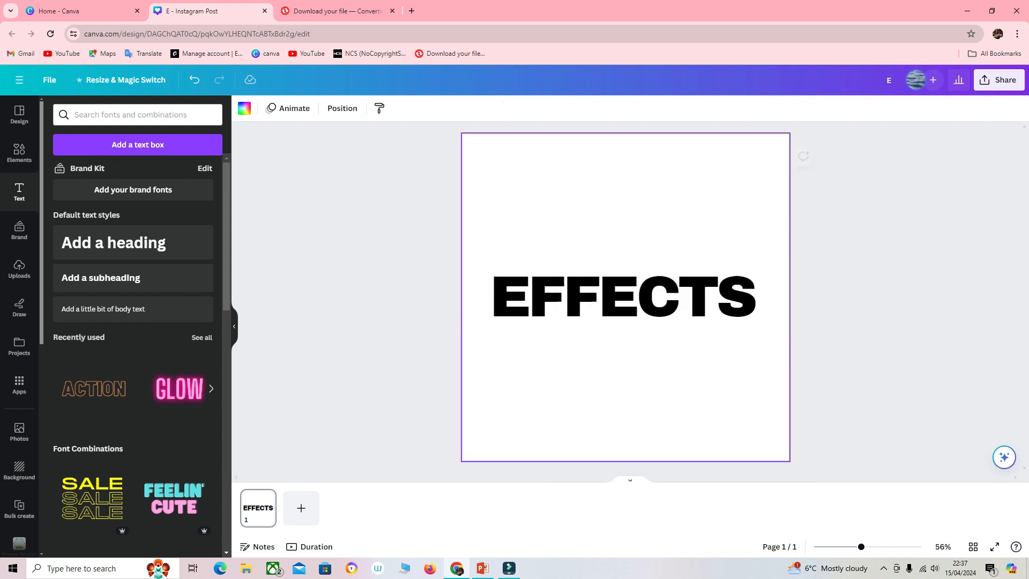
Step: Enlarge the grouped "EFFECTS" letters to size 155 and centre them on the page
drag(758, 330, 780, 337)
drag(635, 300, 625, 296)
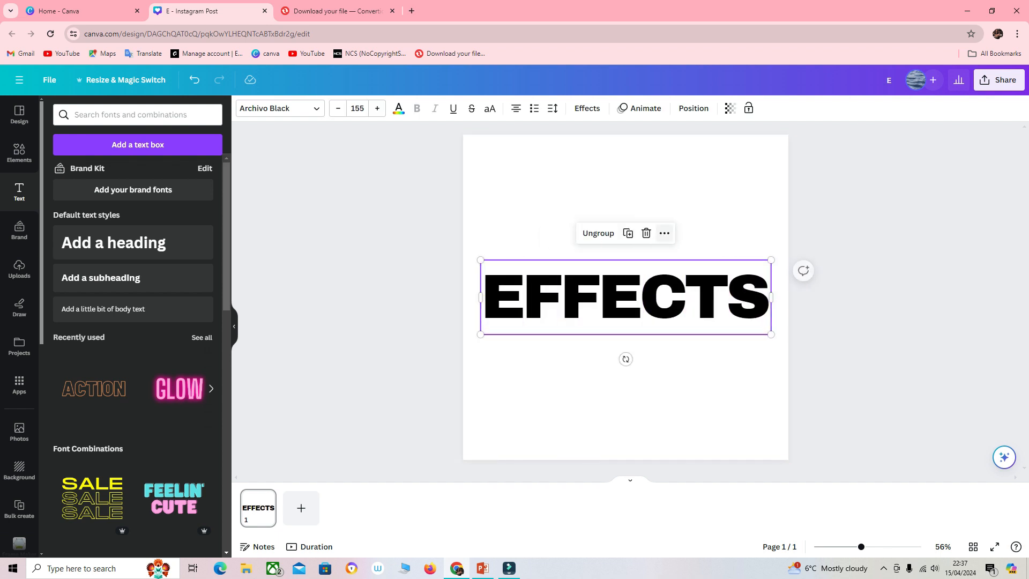
key(Escape)
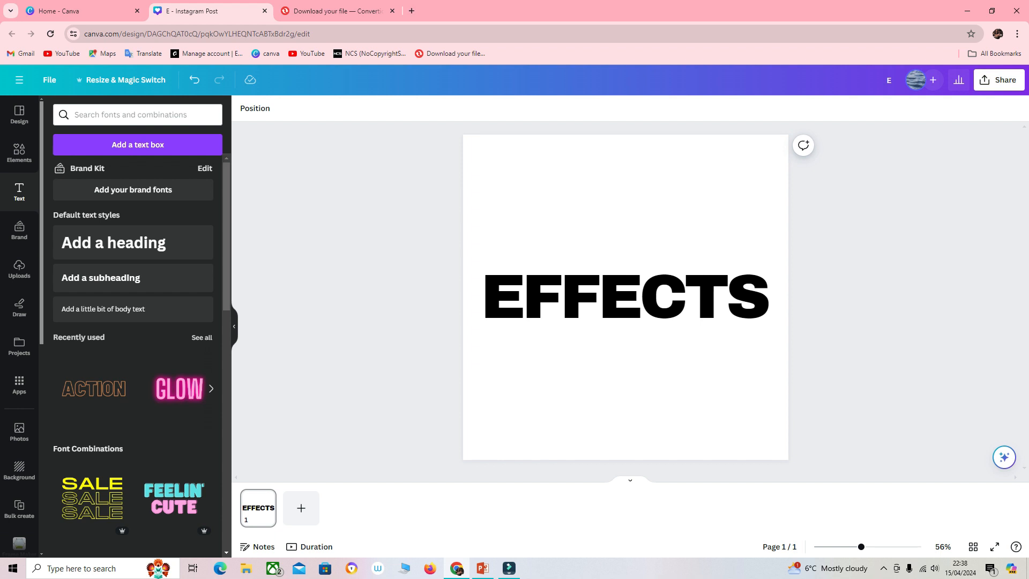
Step: Download the design as a PNG at 1,080 × 1,080 px
click(999, 79)
click(857, 349)
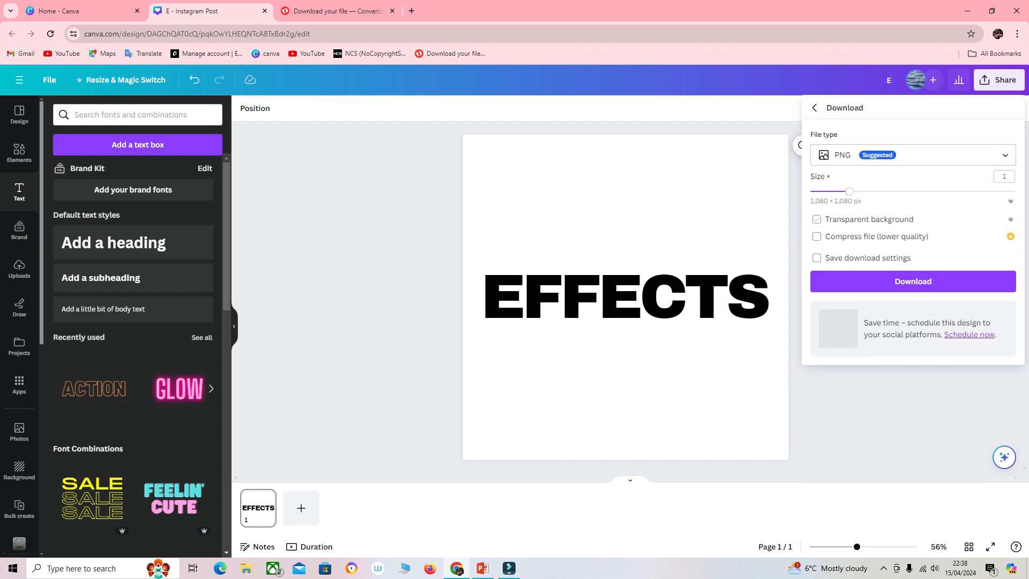
click(913, 280)
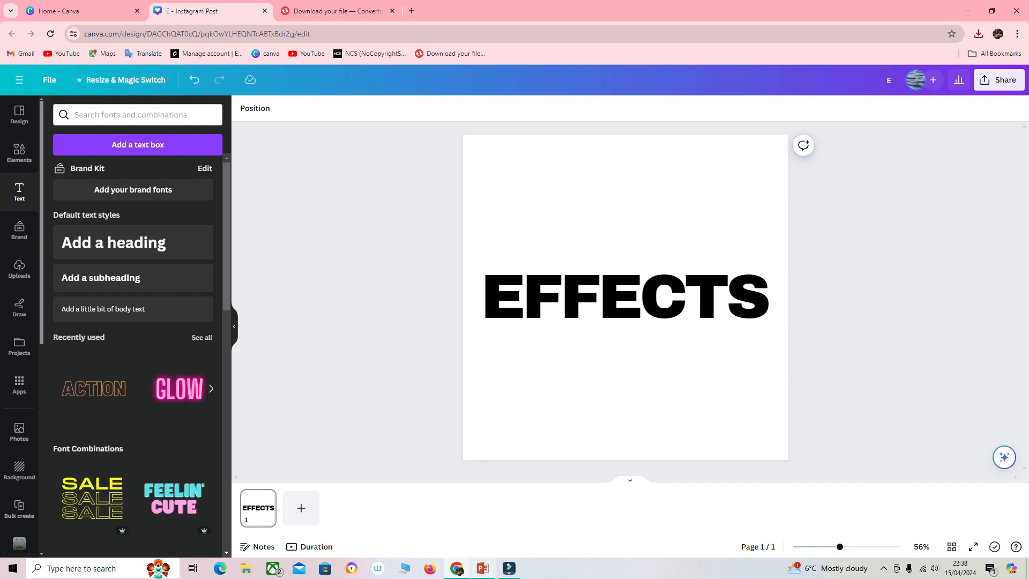
Step: Switch to Convertio and choose the file E (19) from Downloads for a new conversion
mouse_move(482, 568)
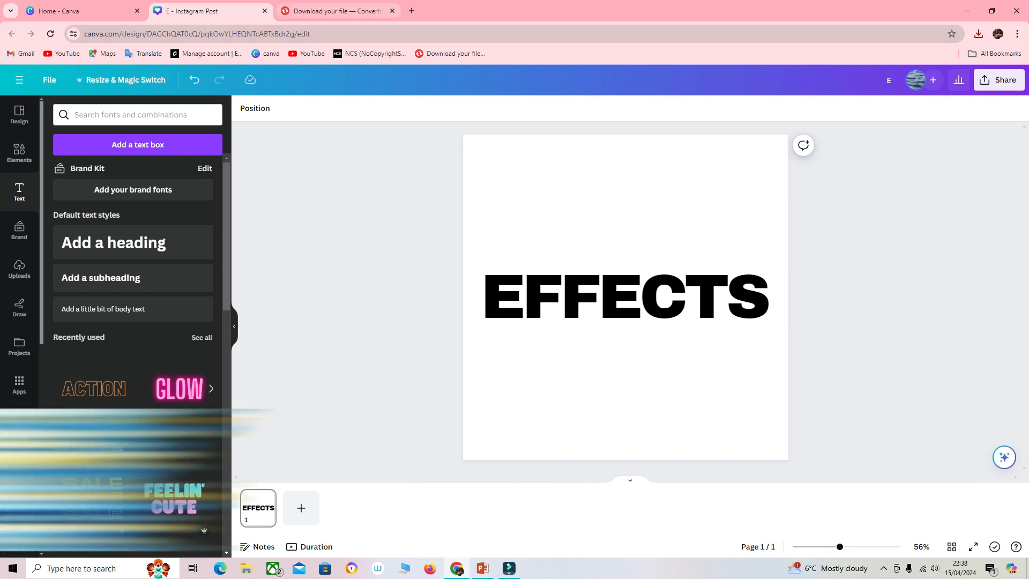
click(341, 11)
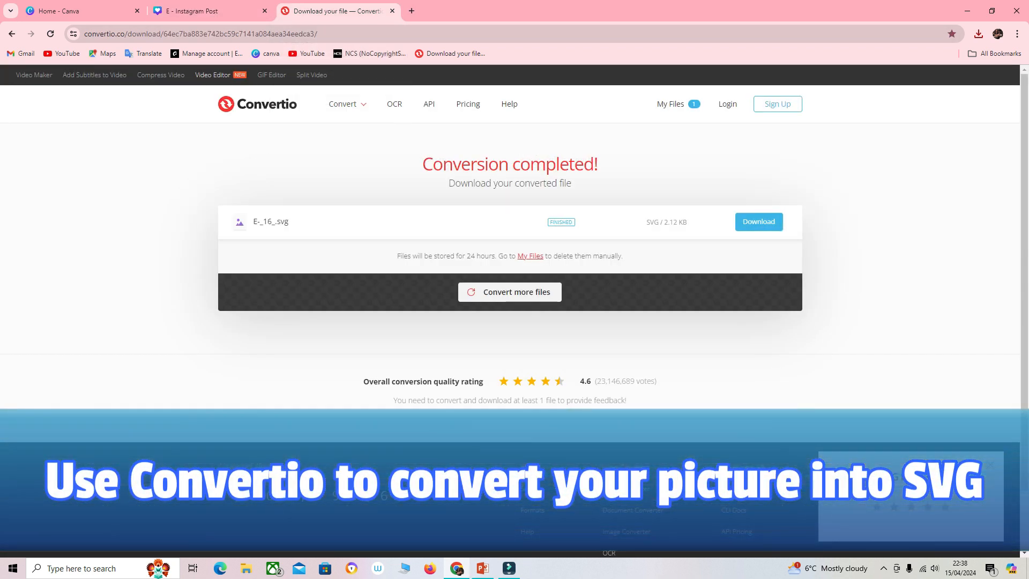
click(509, 292)
click(459, 349)
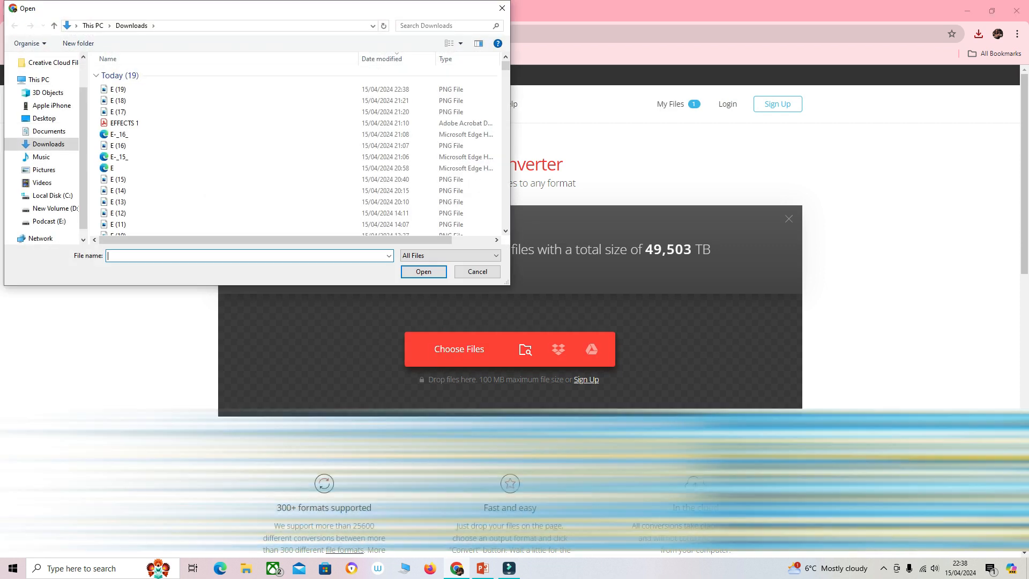
click(118, 89)
click(423, 272)
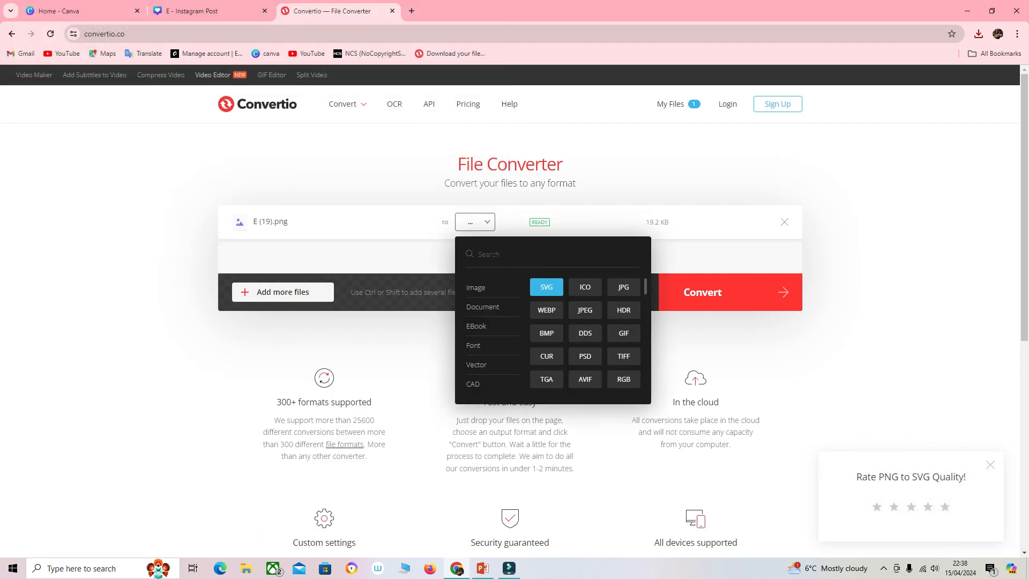
Step: Convert E (19).png to SVG and download the converted file
click(546, 286)
click(730, 292)
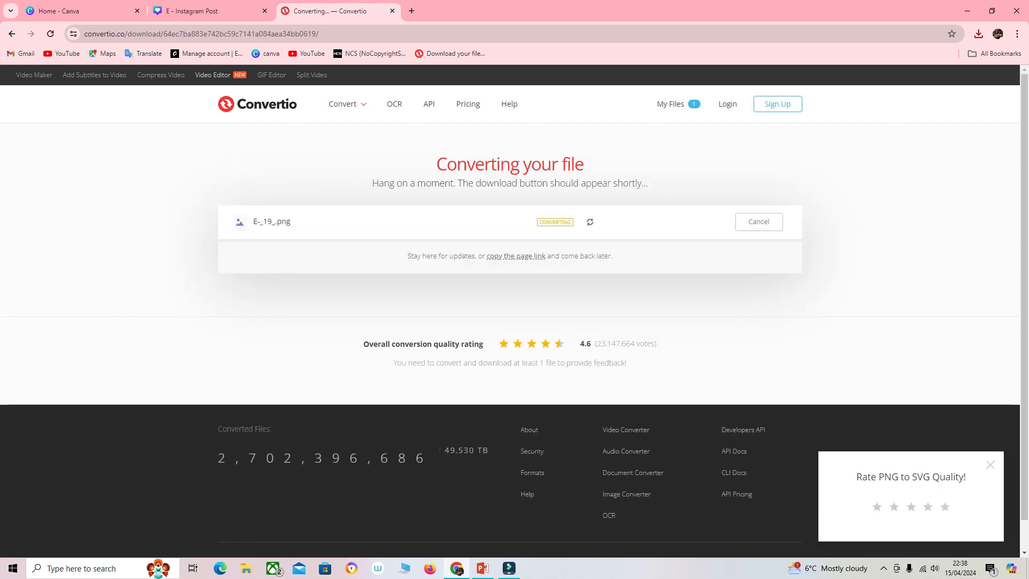
click(758, 221)
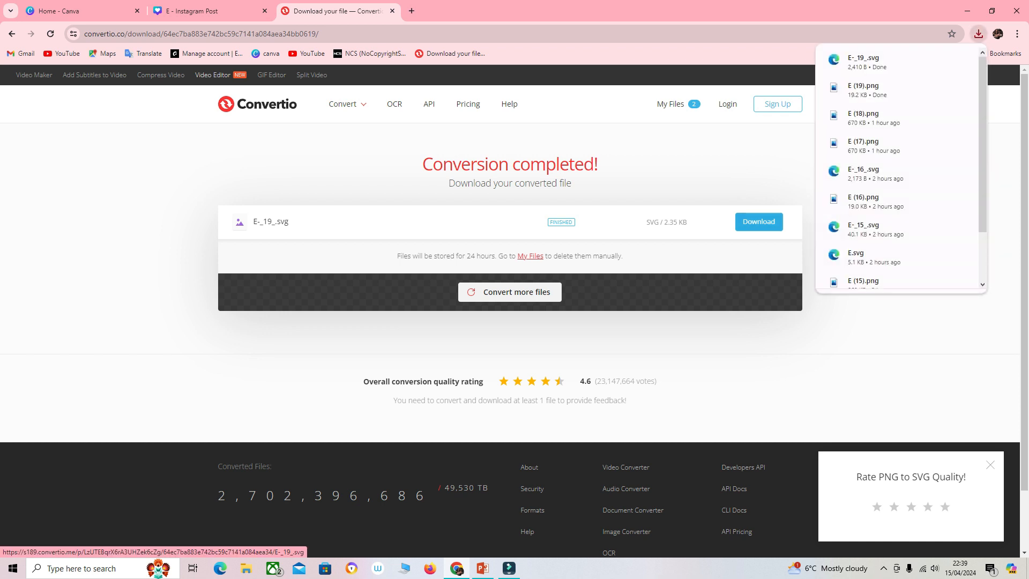
Step: Switch to PowerPoint, insert the picture E-_19_ from Downloads on the blank slide and convert it to a shape
click(483, 568)
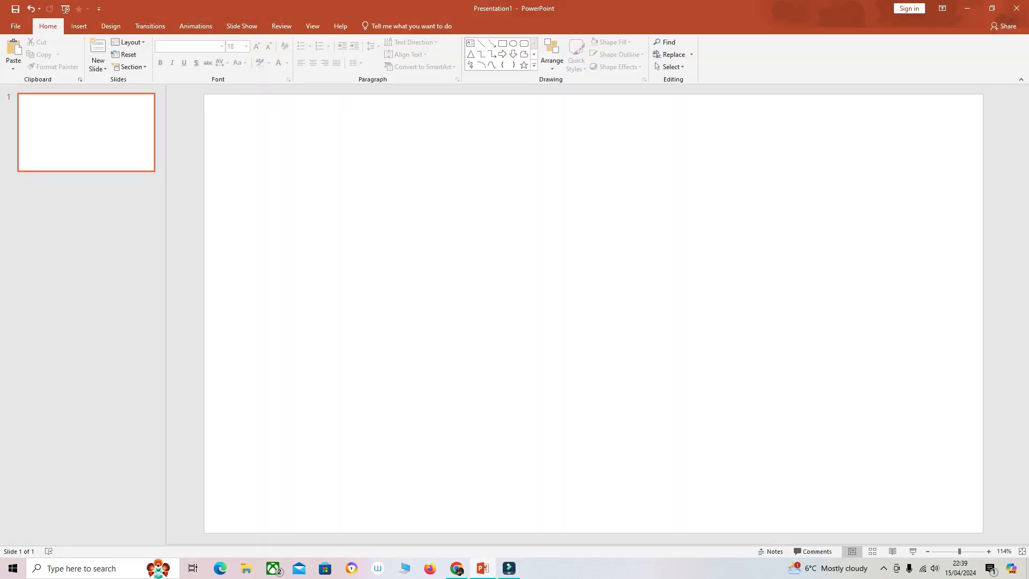
click(78, 25)
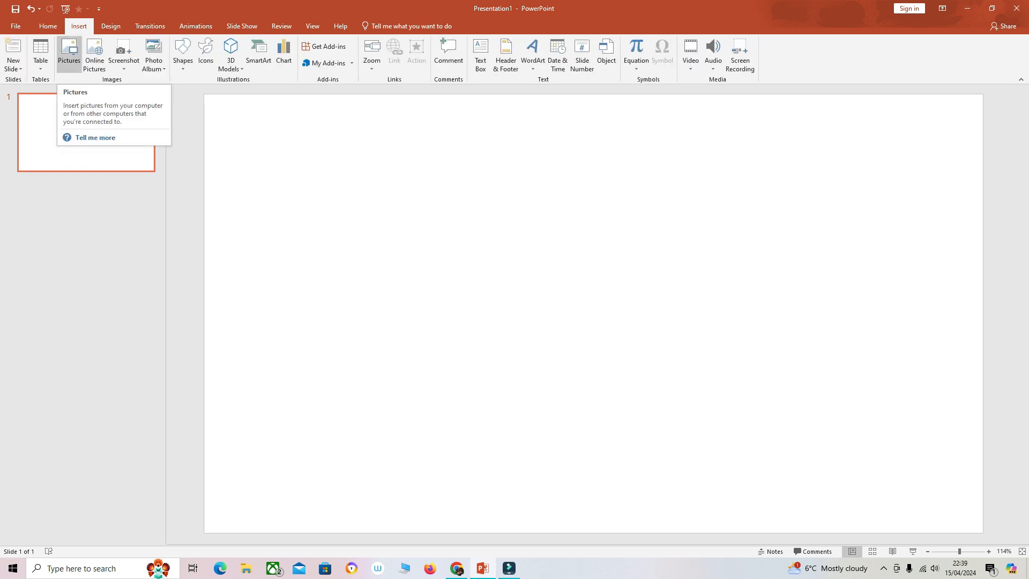
click(68, 49)
click(119, 89)
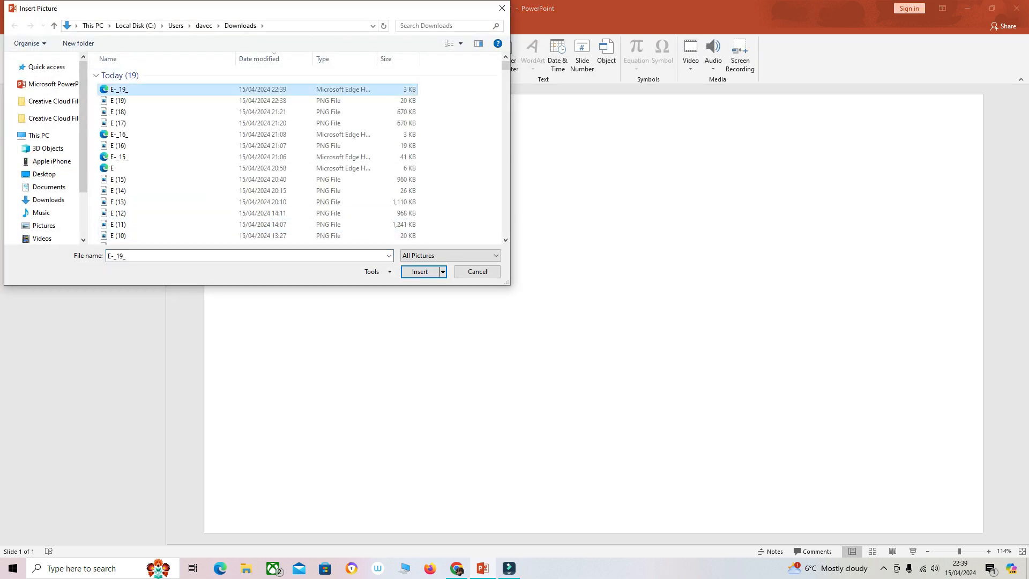
click(419, 271)
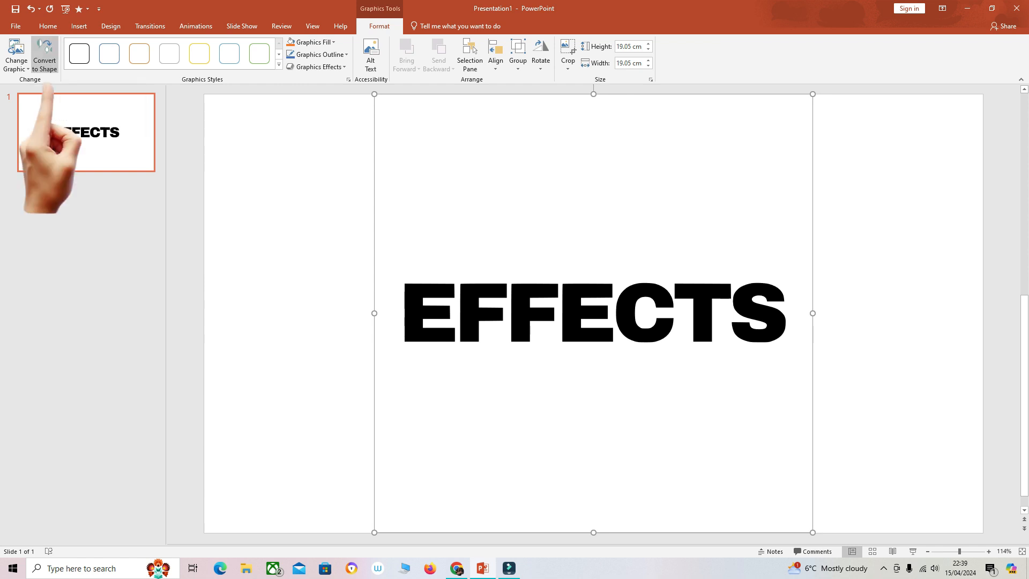
click(45, 56)
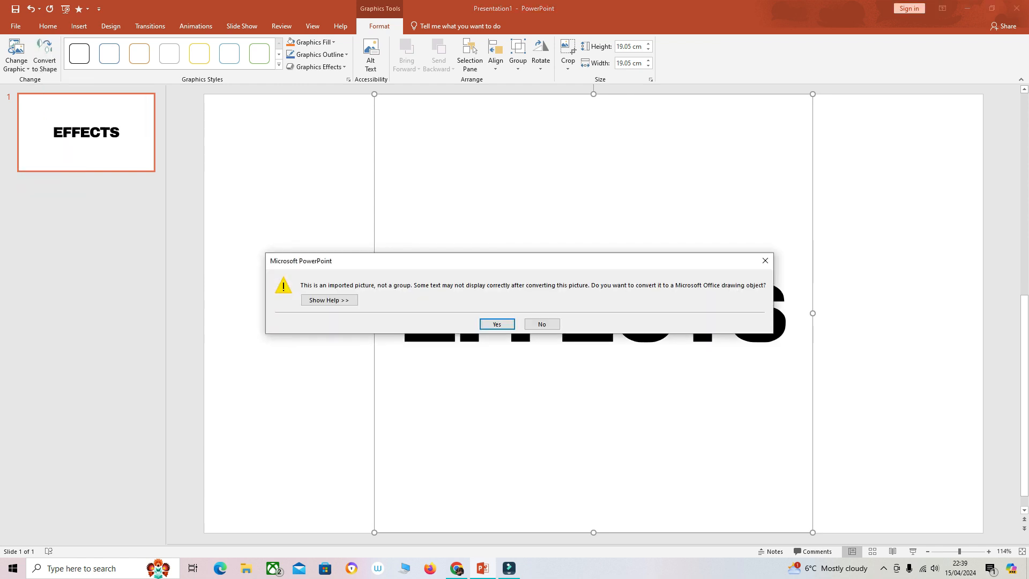
key(Return)
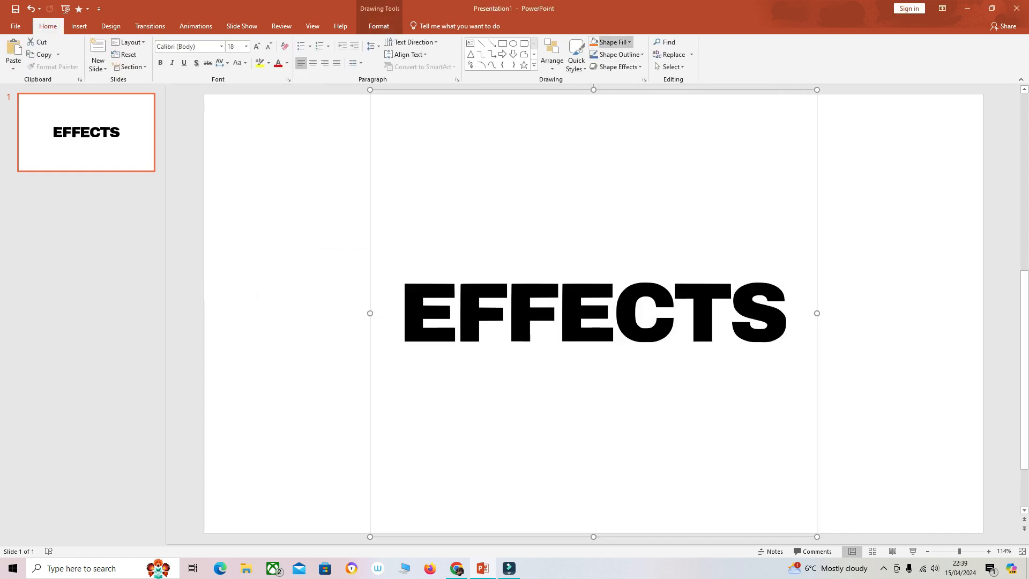
Step: Fill the "EFFECTS" shape with the online picture of a blue bird over splashing water from the Birds category
click(611, 42)
click(618, 175)
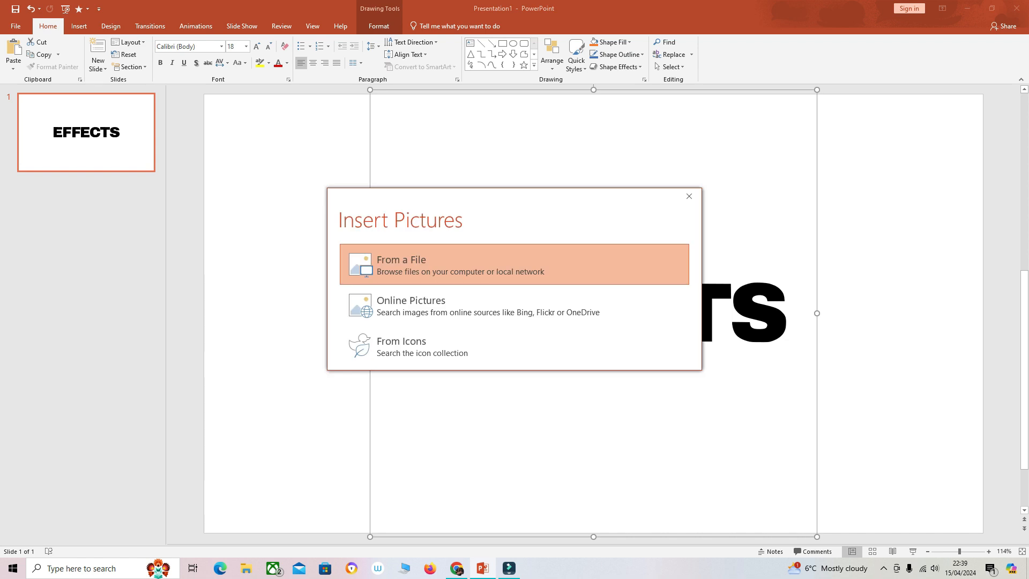
click(429, 307)
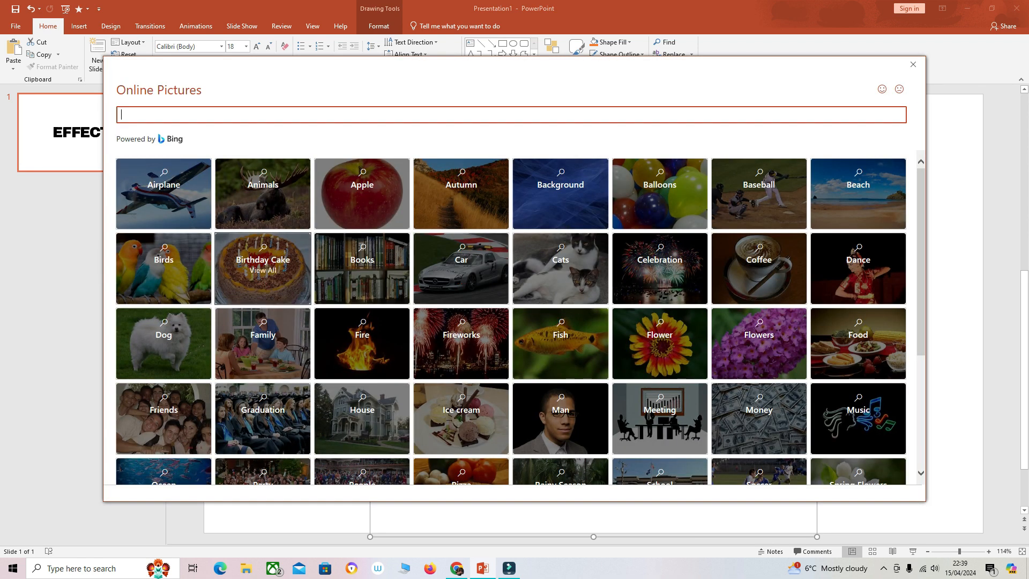
click(163, 271)
click(278, 218)
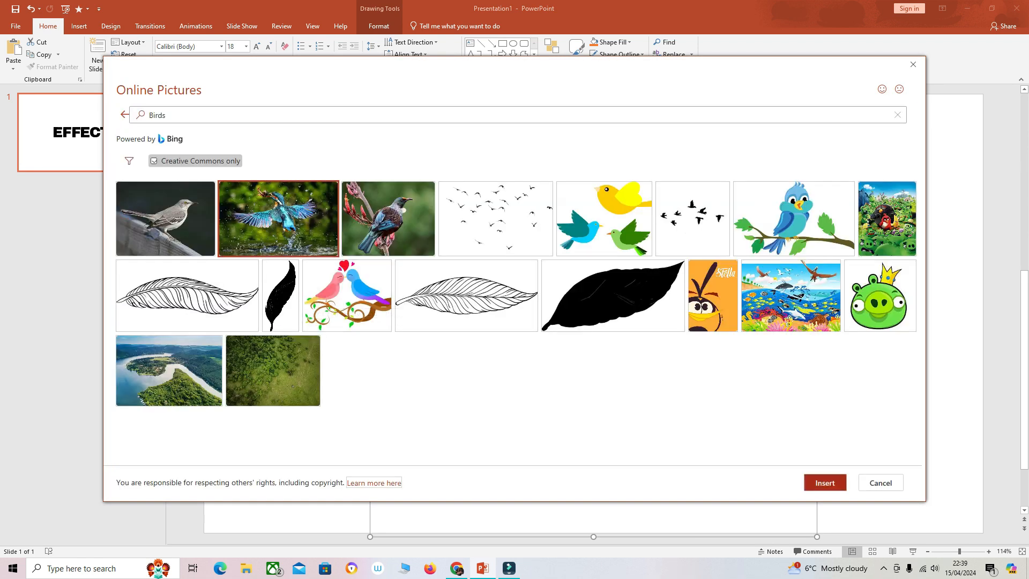
key(Return)
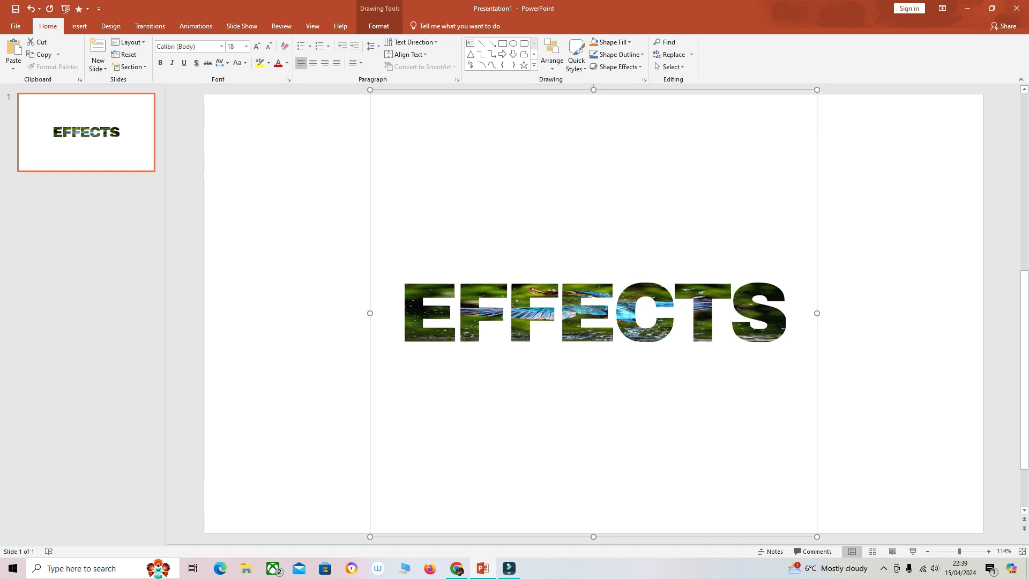
Step: Begin saving the presentation to Downloads with PDF as the file type, ready to edit the file name
click(16, 26)
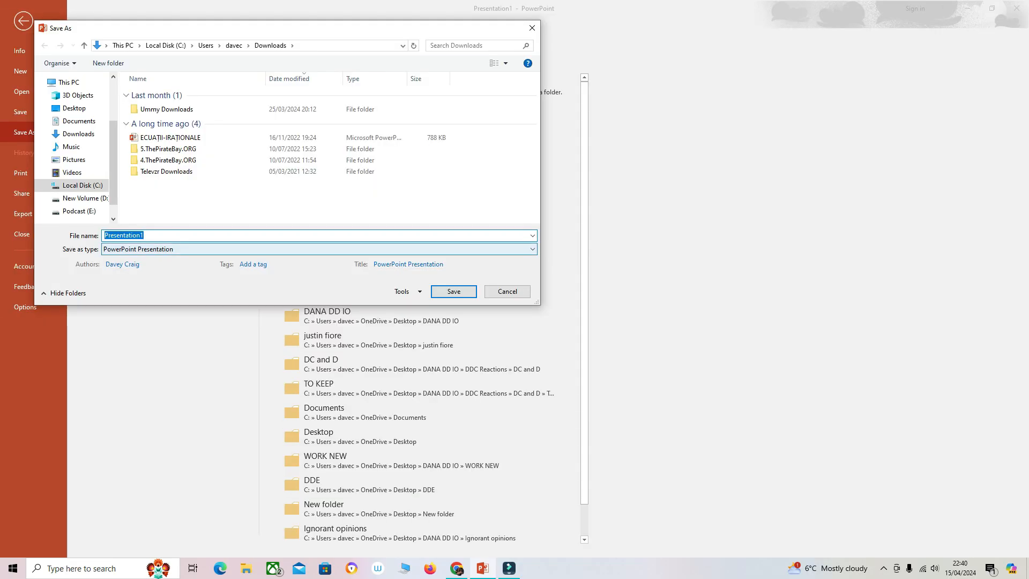
click(319, 249)
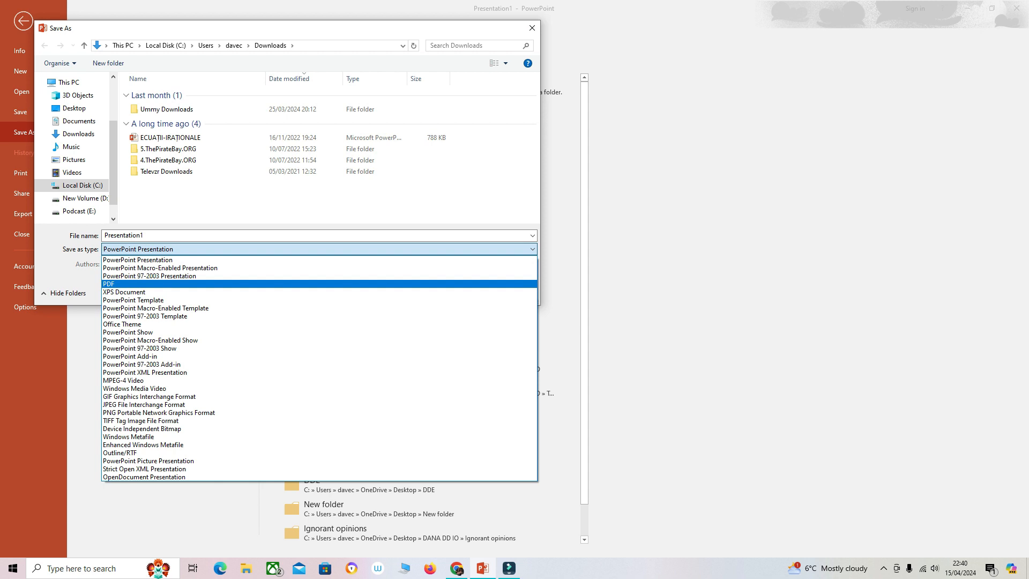
key(Return)
click(143, 236)
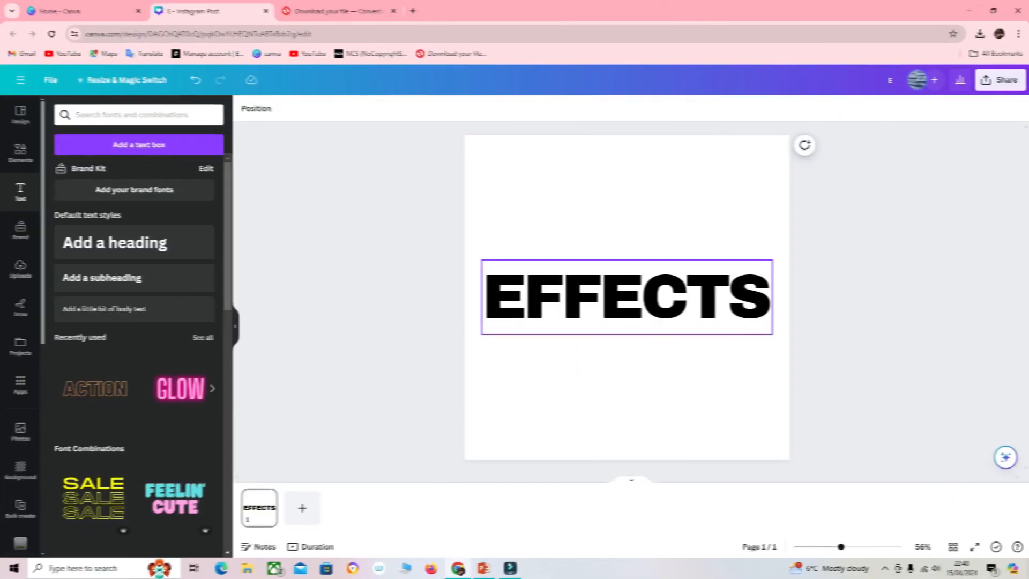
Step: Switch back to the Canva design, add a blank second page and return to page 1
click(706, 296)
click(627, 297)
click(302, 507)
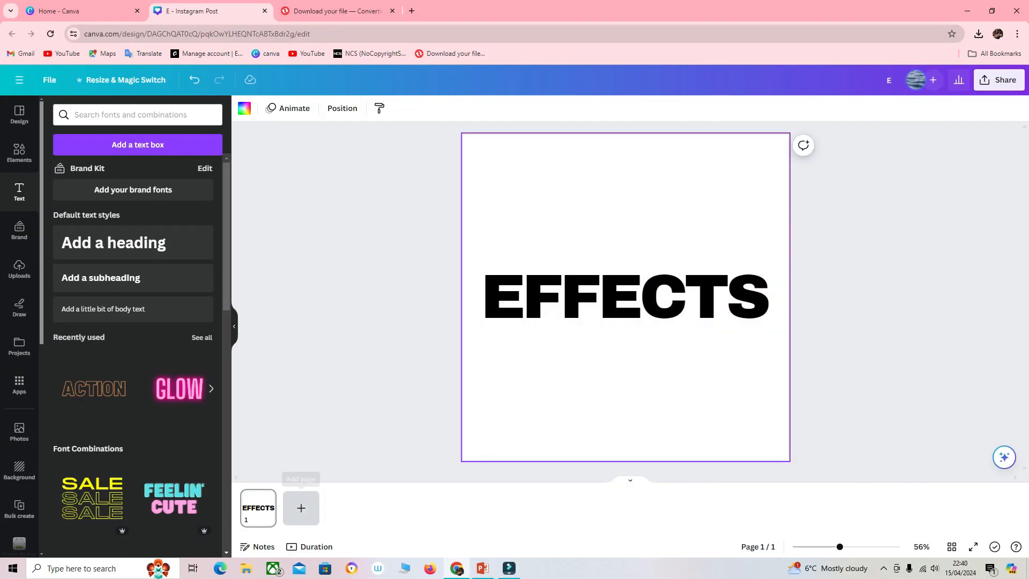
click(258, 507)
Step: Copy the first E of "EFFECTS" from page 1, paste it onto page 2 and centre it there
click(503, 296)
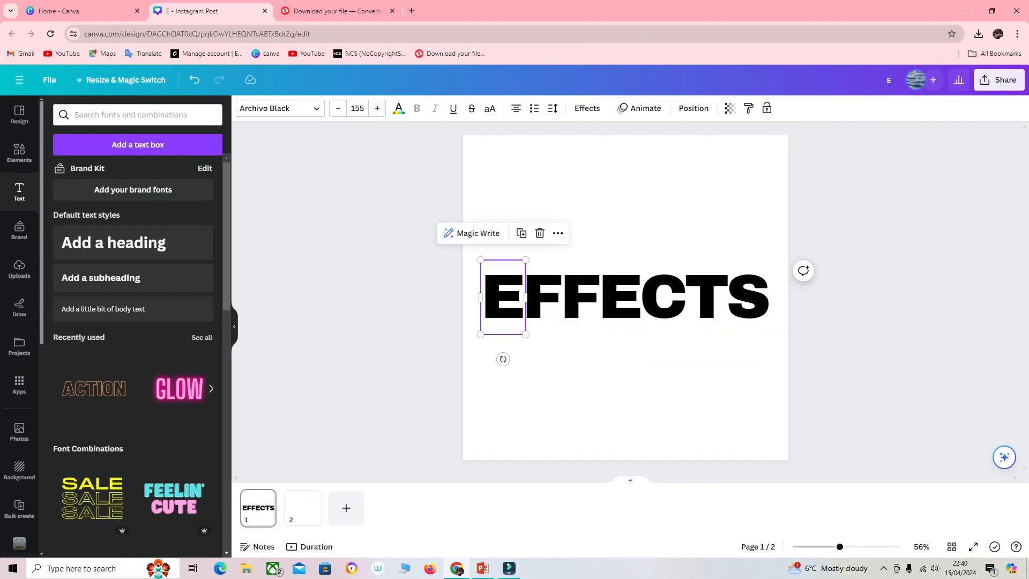
right_click(502, 295)
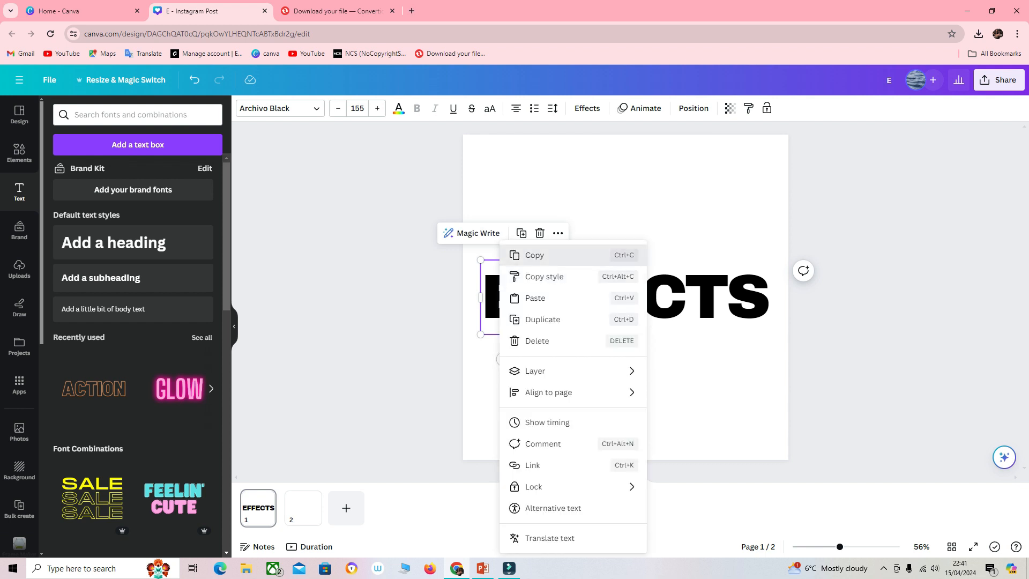
click(531, 253)
click(303, 507)
right_click(588, 281)
click(616, 338)
drag(502, 296, 625, 296)
click(310, 498)
key(Escape)
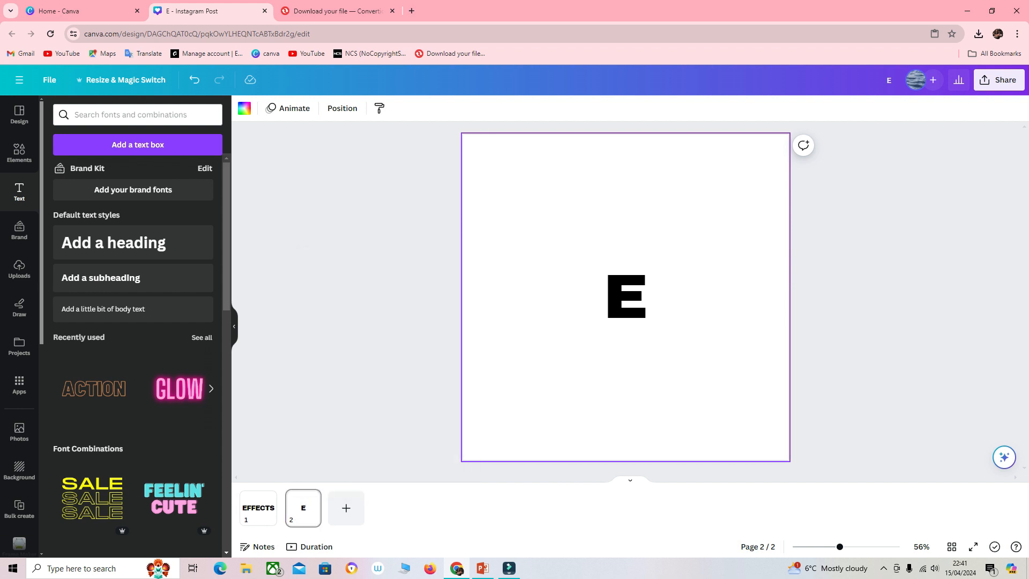
Step: Colour the E on page 2 dark turquoise (#0097b2) and the page background black (#000000)
click(625, 296)
click(398, 108)
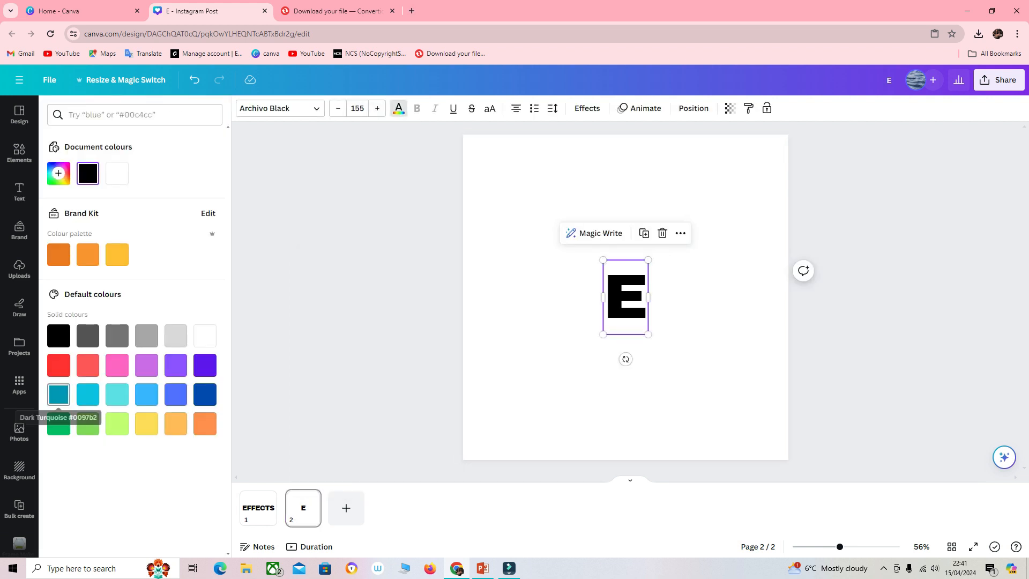
click(58, 394)
click(536, 402)
click(88, 173)
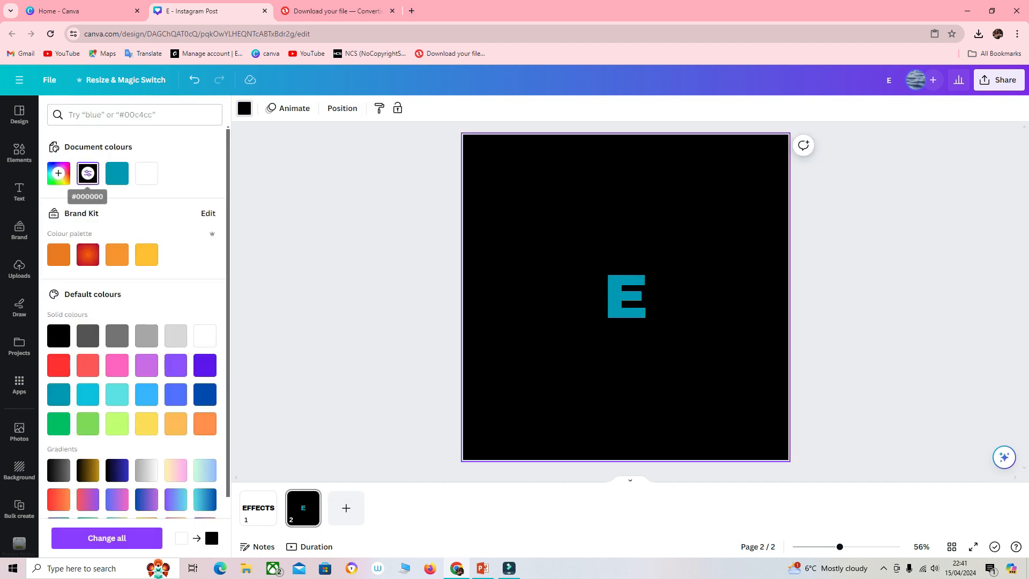
Step: Duplicate the black E page four times so pages 3 to 6 are copies of it
click(309, 498)
click(375, 320)
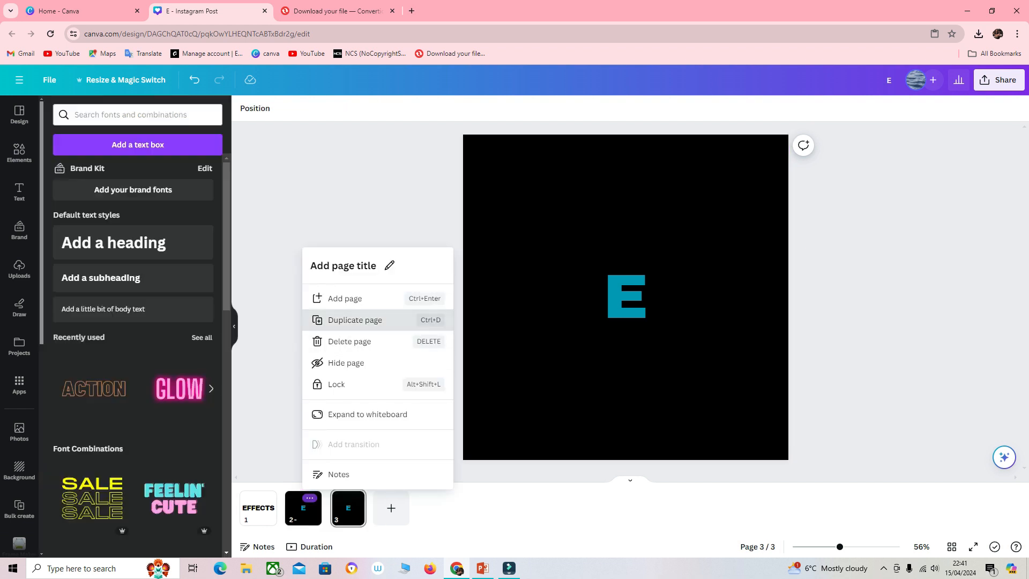
click(354, 498)
click(375, 320)
click(400, 498)
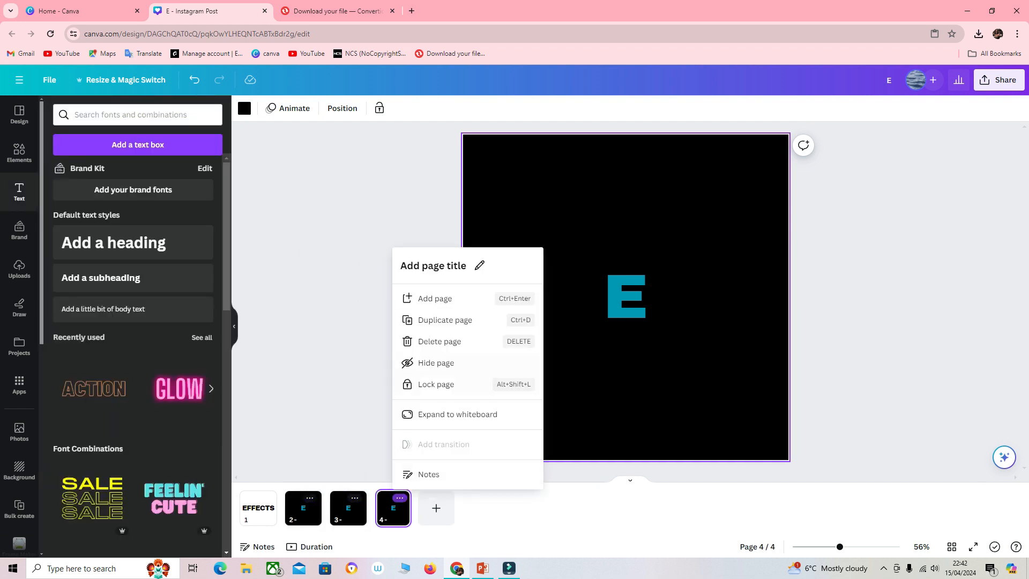
click(420, 320)
click(444, 498)
click(485, 320)
Step: Replace the letter on page 3 with F and the letter on page 4 with C
click(348, 507)
click(626, 296)
double_click(626, 296)
text(F)
click(393, 507)
click(626, 297)
double_click(626, 296)
text(C)
Step: Replace the letter on page 5 with T and the letter on page 6 with S
click(438, 507)
double_click(625, 296)
text(T)
click(484, 507)
double_click(626, 297)
text(S)
Step: Add the recently used black gradient graphic to page 2, shrink it and move it onto the E
click(303, 508)
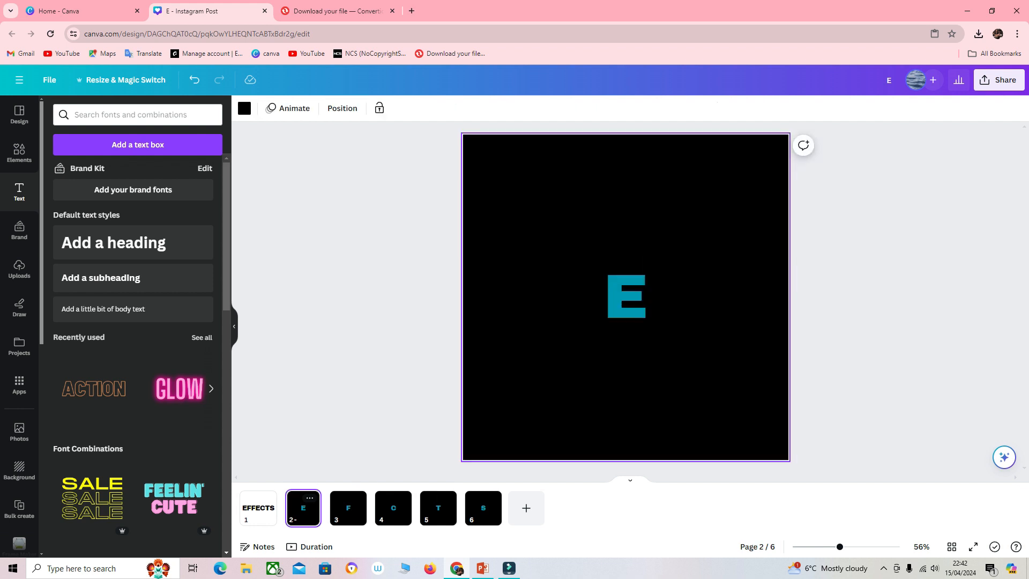
click(19, 153)
click(74, 208)
drag(689, 264, 598, 312)
drag(580, 321, 625, 288)
Step: Stack the upright gradient above the E in the layer order and position it just beside the E's vertical stem
click(440, 108)
click(179, 110)
drag(134, 211, 134, 176)
drag(615, 322, 556, 295)
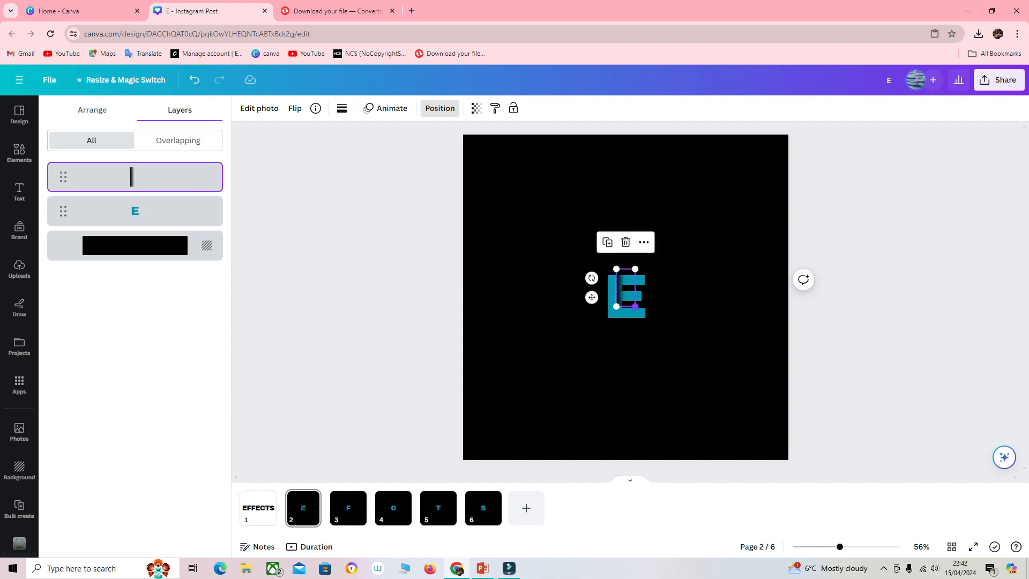
click(675, 297)
drag(632, 293, 631, 297)
click(632, 296)
click(675, 297)
Step: Add the black gradient to page 3, rotate it upright and place it over the F beside its stem
click(348, 508)
click(19, 153)
click(74, 207)
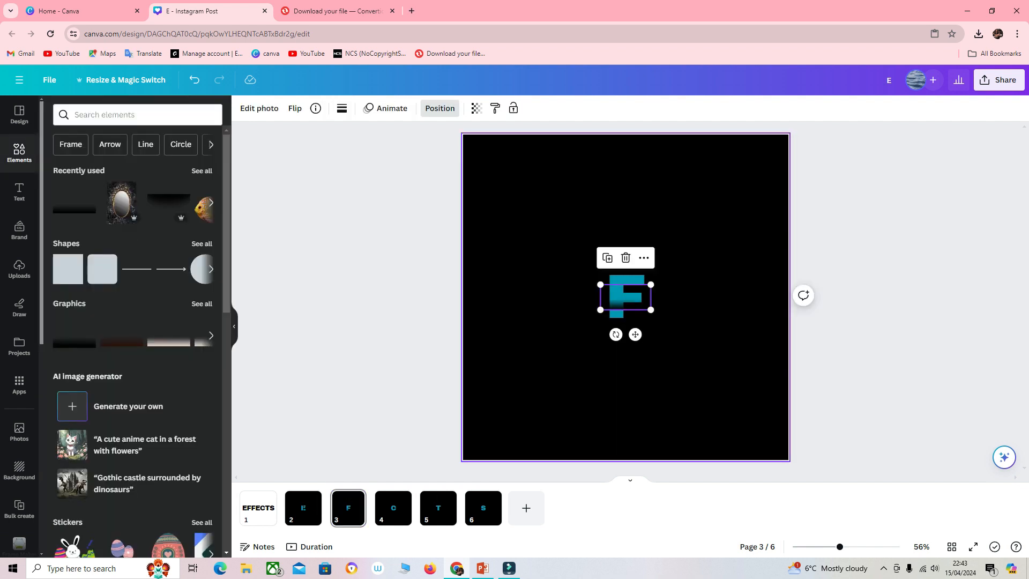
drag(616, 333, 591, 293)
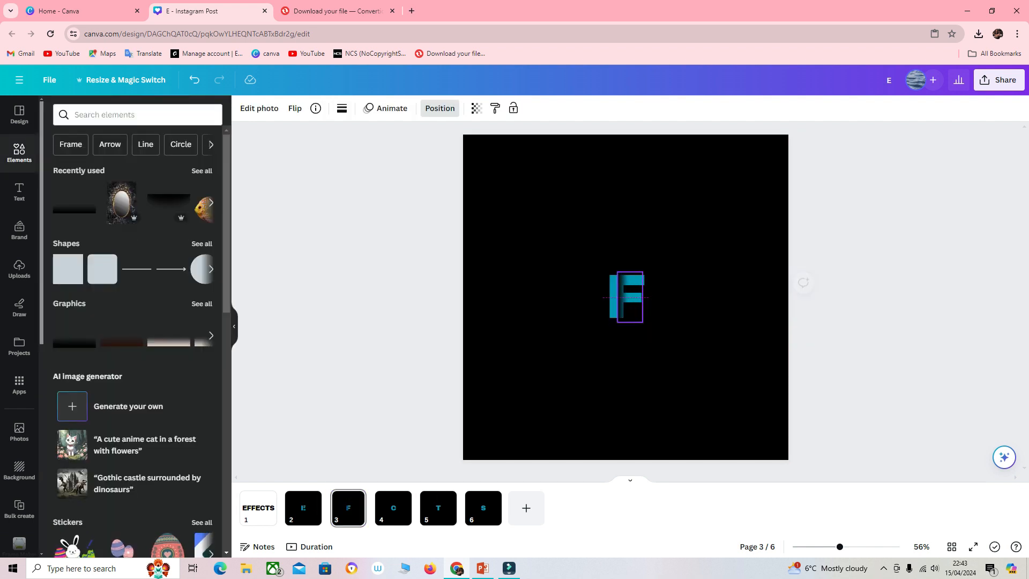
Step: Add the black gradient to page 4, then rotate and place it over the C as a shadow
click(393, 507)
click(627, 296)
drag(616, 335, 645, 297)
click(675, 297)
Step: Add the black gradient to page 5 and place it over the T's stem just below the crossbar
click(438, 508)
click(74, 207)
drag(615, 335, 626, 261)
click(675, 297)
drag(626, 298, 638, 299)
click(675, 297)
Step: Add the black gradient to page 6 and place it at a slight slant over the middle of the S
click(483, 507)
click(625, 297)
click(676, 297)
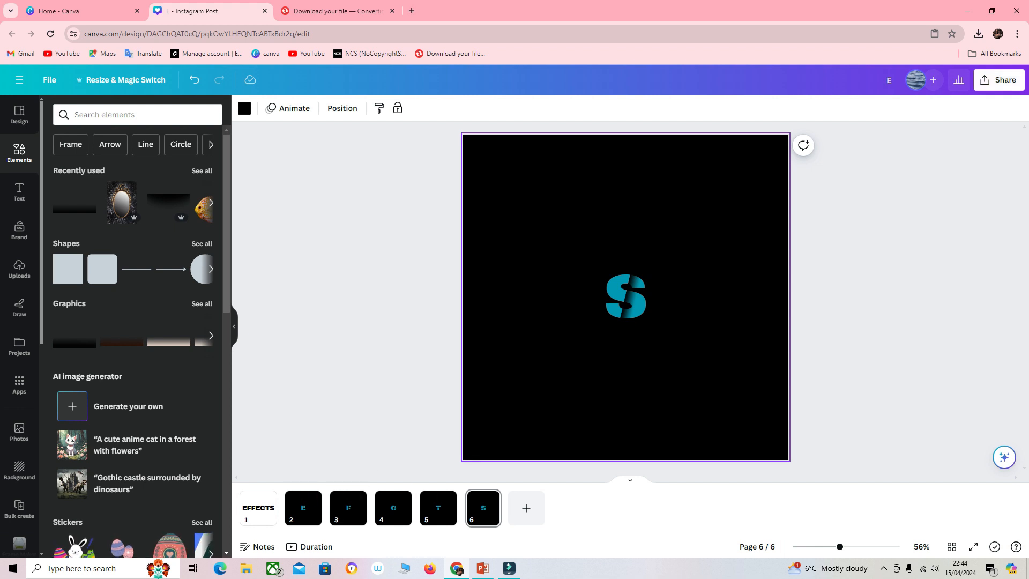
Step: Download only page 2, the shaded E, as a PNG
click(997, 80)
click(912, 351)
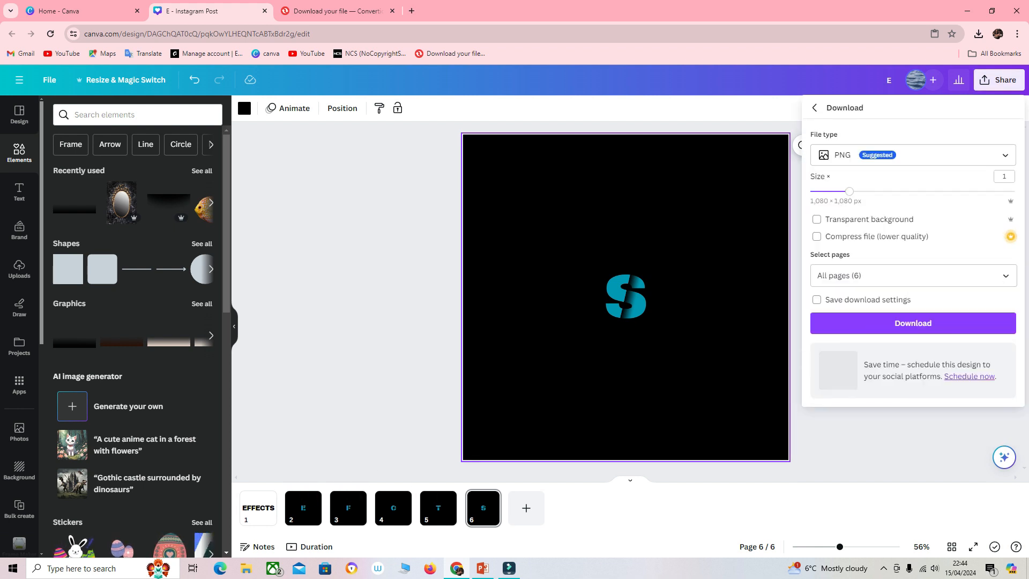
click(912, 155)
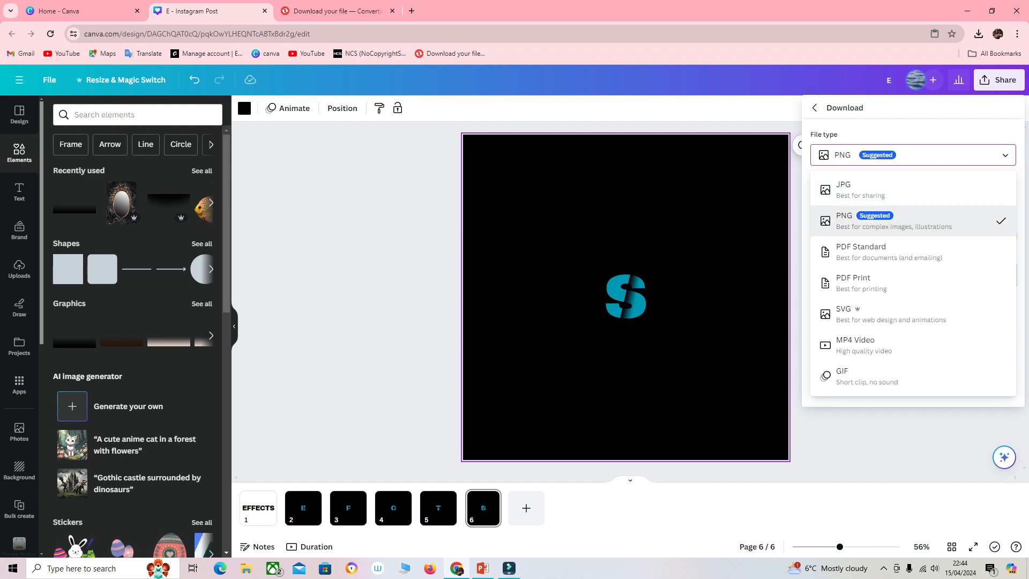
click(913, 220)
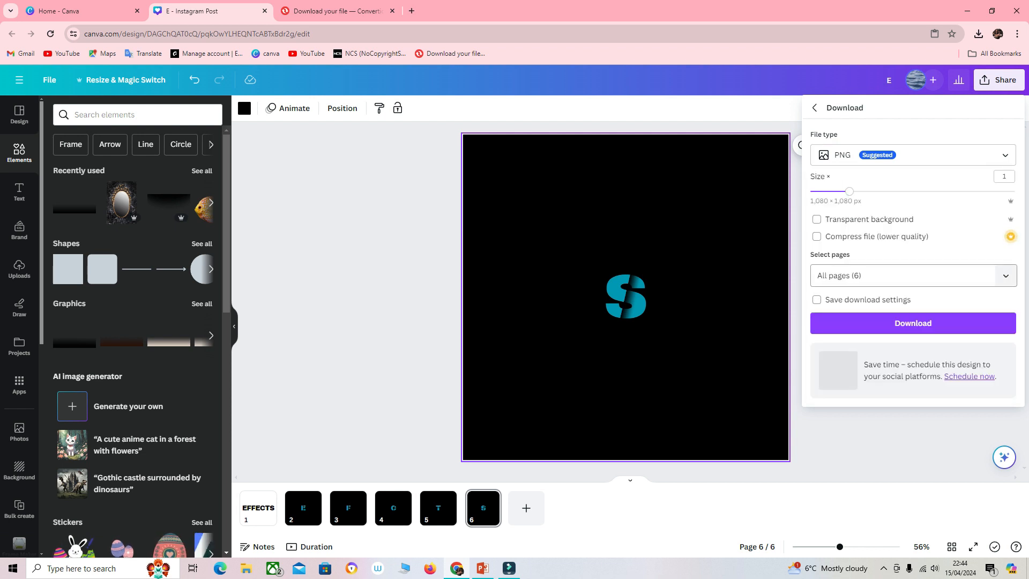
click(913, 275)
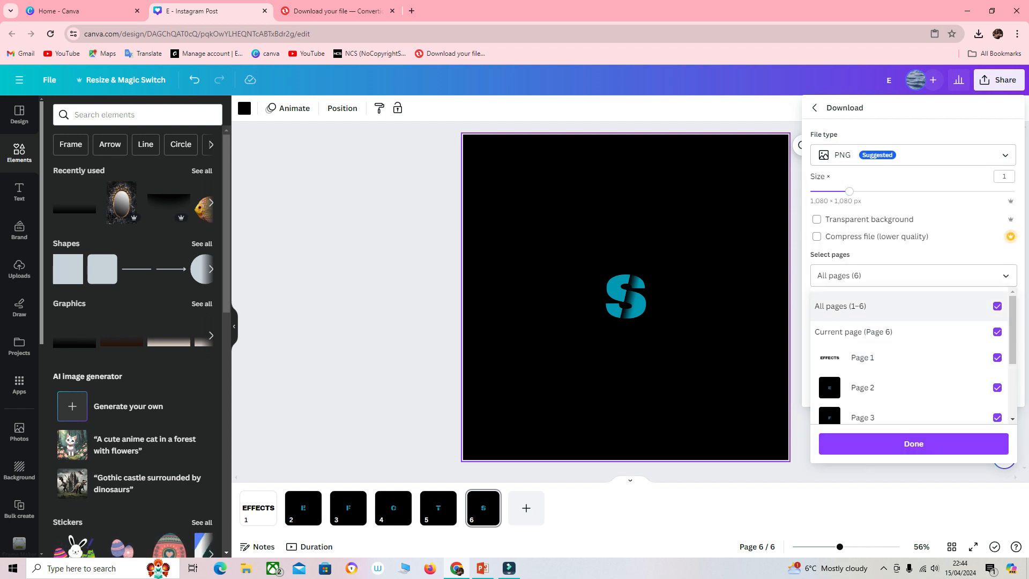
click(996, 306)
click(997, 387)
click(914, 444)
click(912, 322)
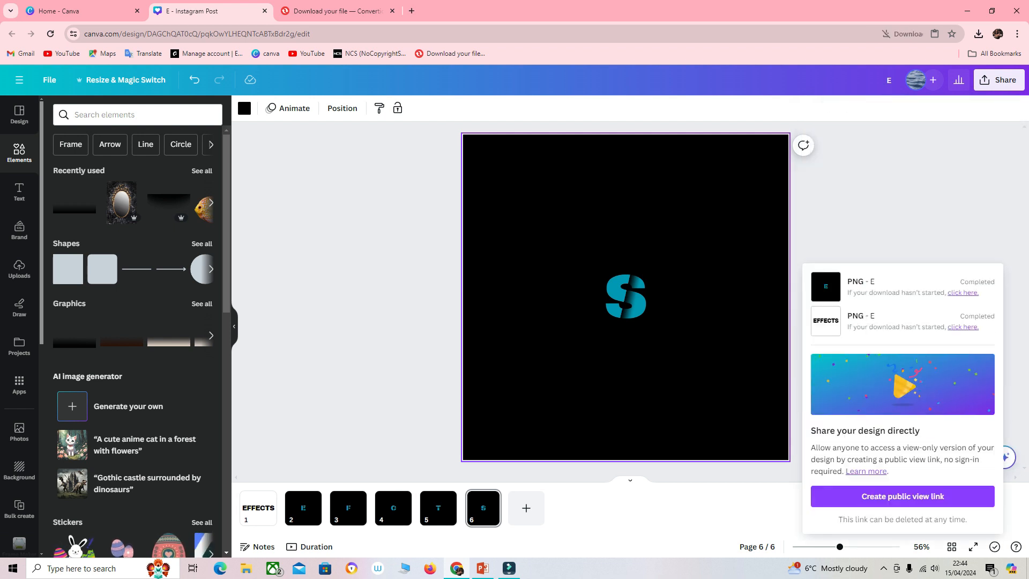
Step: Download only page 3, the shaded F, as a PNG
click(997, 79)
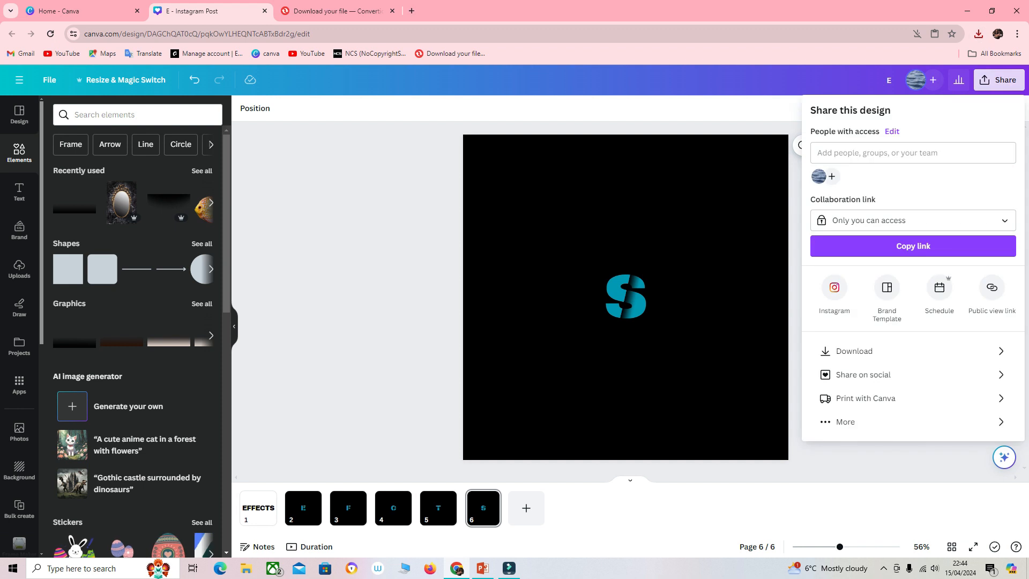
click(858, 351)
click(1005, 275)
click(913, 306)
scroll(914, 387, down, 1)
click(914, 364)
click(914, 444)
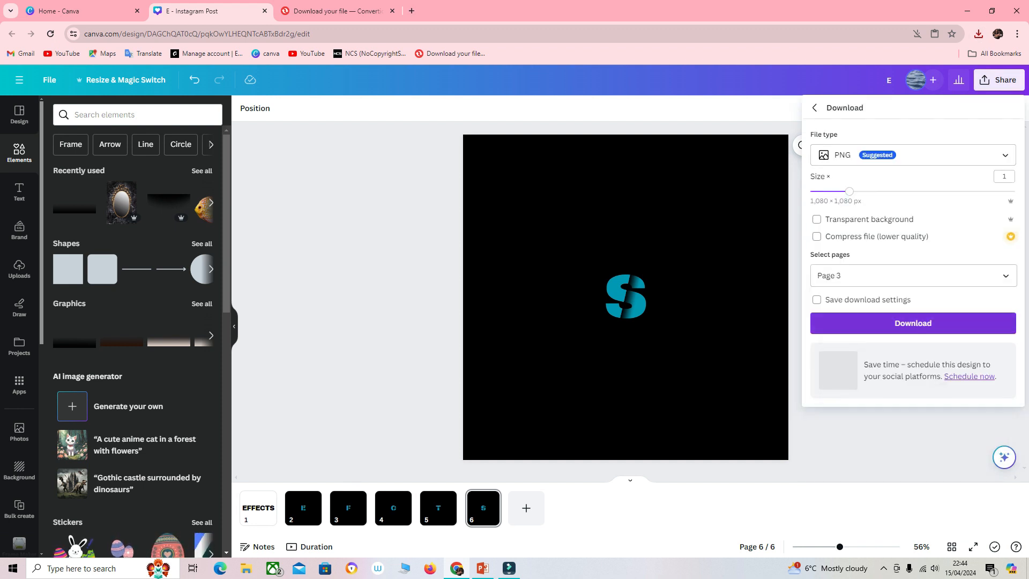
click(914, 322)
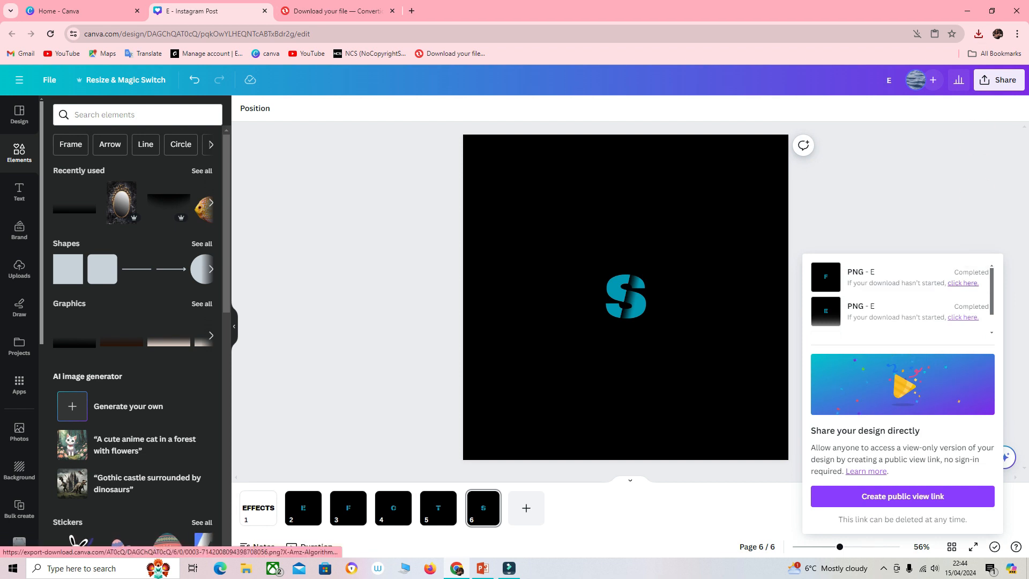
Step: Download only page 4, the shaded C, as a PNG
click(997, 80)
click(914, 352)
click(914, 276)
click(914, 306)
scroll(914, 387, down, 1)
click(913, 394)
click(913, 444)
click(913, 321)
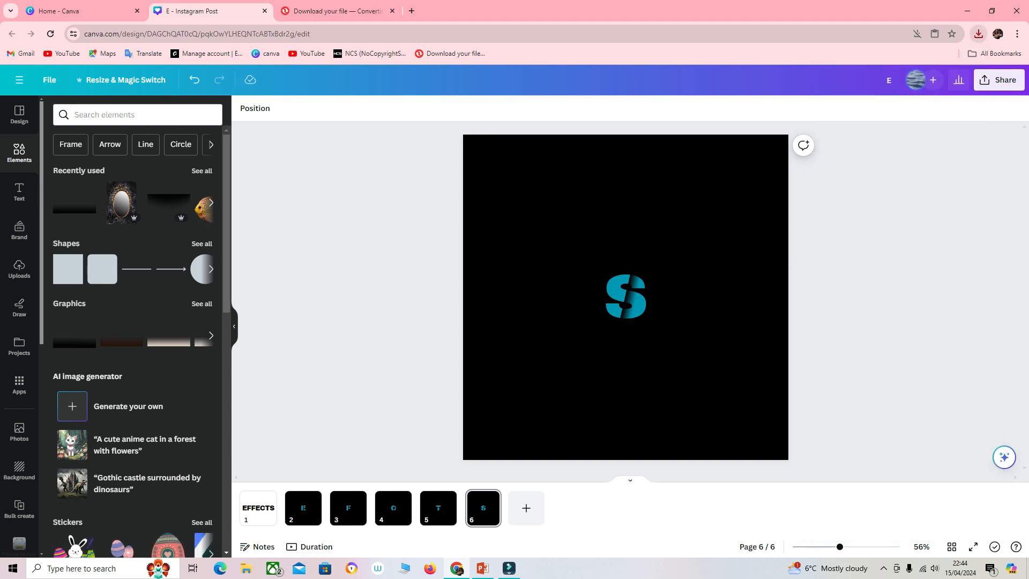
Step: Download only page 5, the shaded T, as a PNG
click(998, 80)
click(914, 351)
click(914, 275)
click(914, 306)
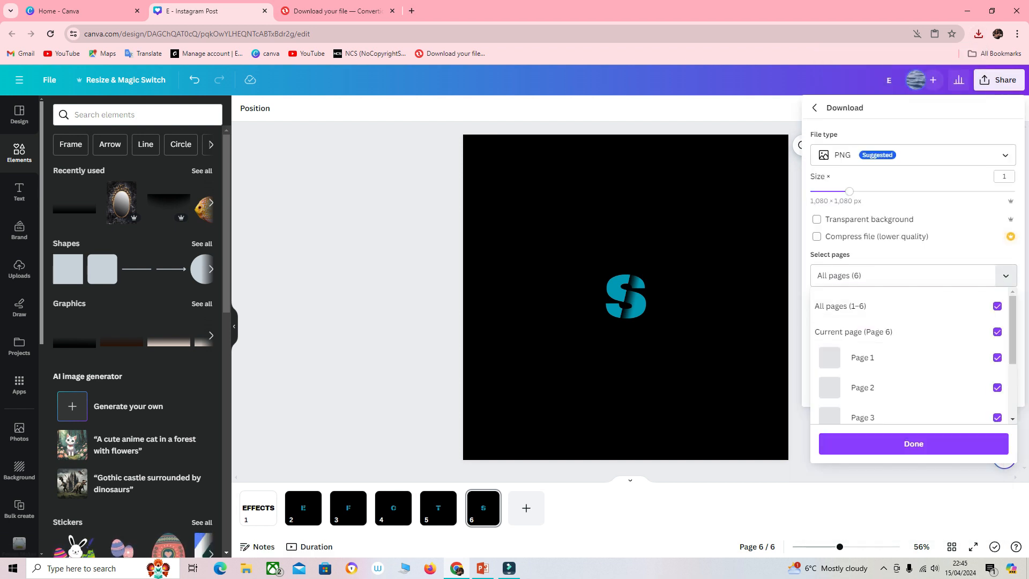
click(914, 375)
click(914, 444)
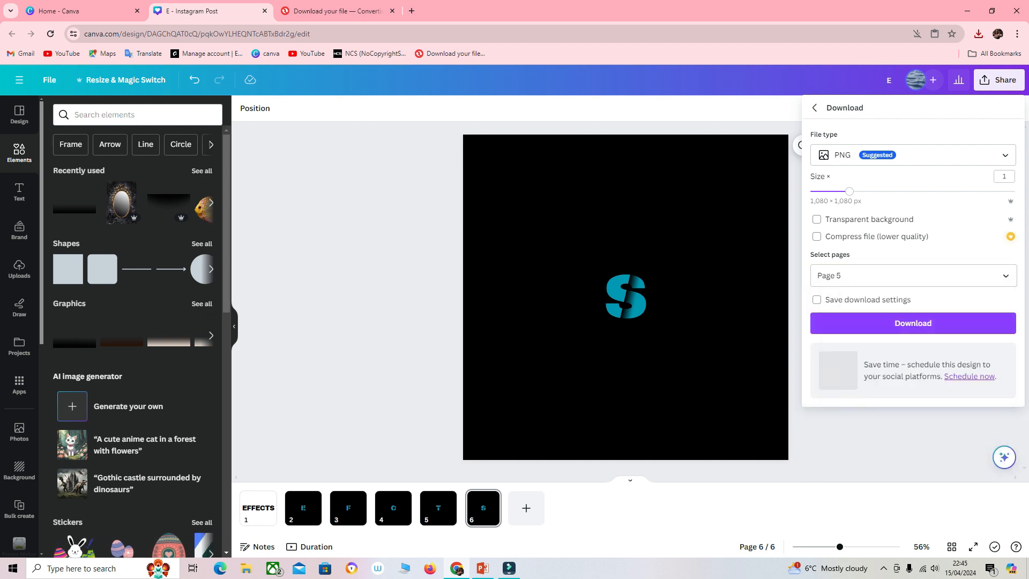
click(914, 321)
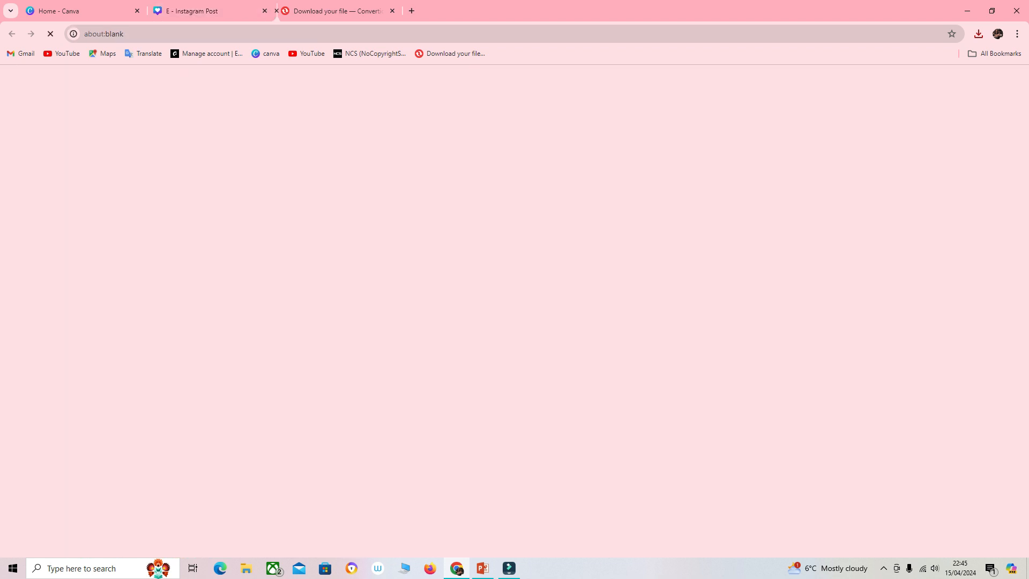
click(998, 80)
click(913, 221)
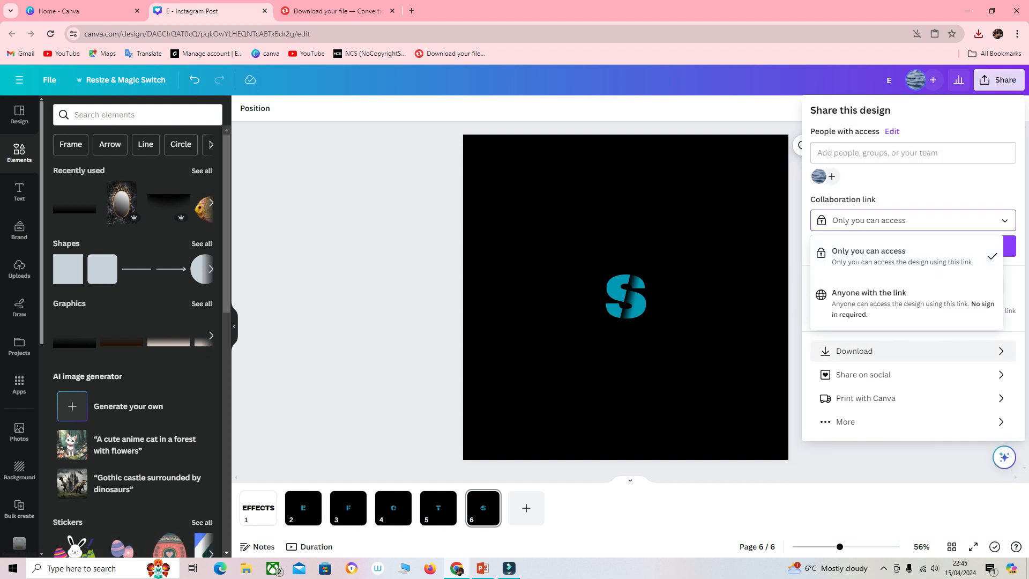
click(913, 374)
click(998, 80)
Step: Download only page 6, the shaded S, as a PNG
click(998, 80)
click(854, 351)
click(913, 276)
scroll(913, 345, down, 2)
click(996, 404)
click(914, 444)
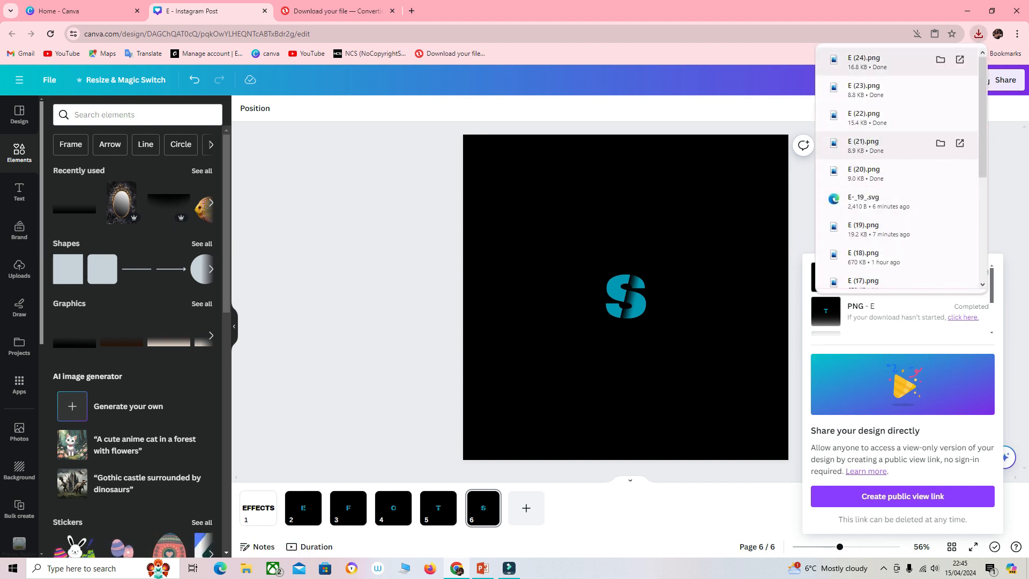
Step: Upload the five downloaded letter images, E (20).png to E (24).png, from the download history into the design's uploads
click(864, 90)
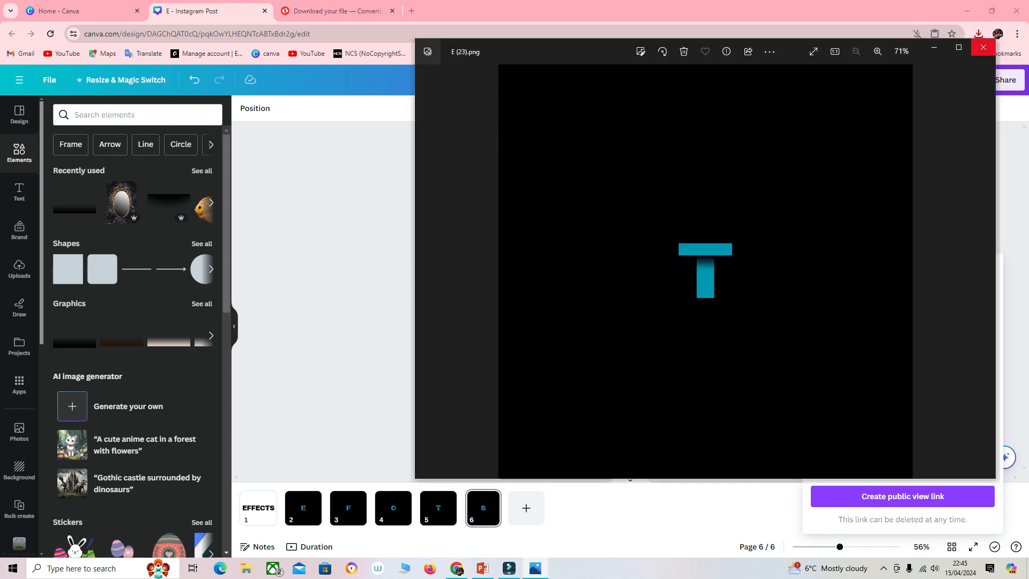
click(984, 47)
click(978, 33)
drag(879, 195, 177, 316)
drag(879, 167, 177, 316)
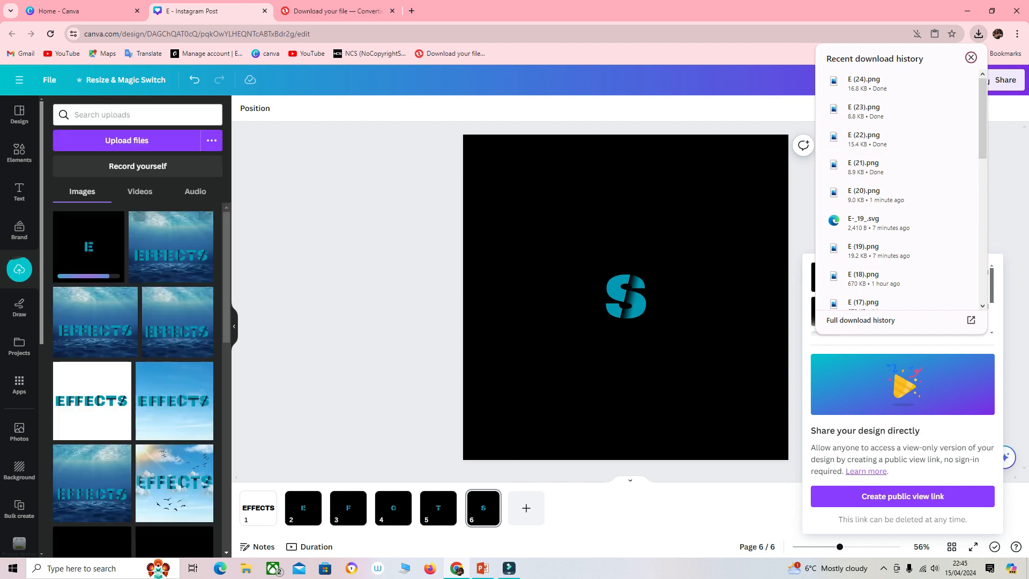
drag(879, 139, 176, 316)
drag(879, 112, 160, 295)
drag(879, 83, 429, 271)
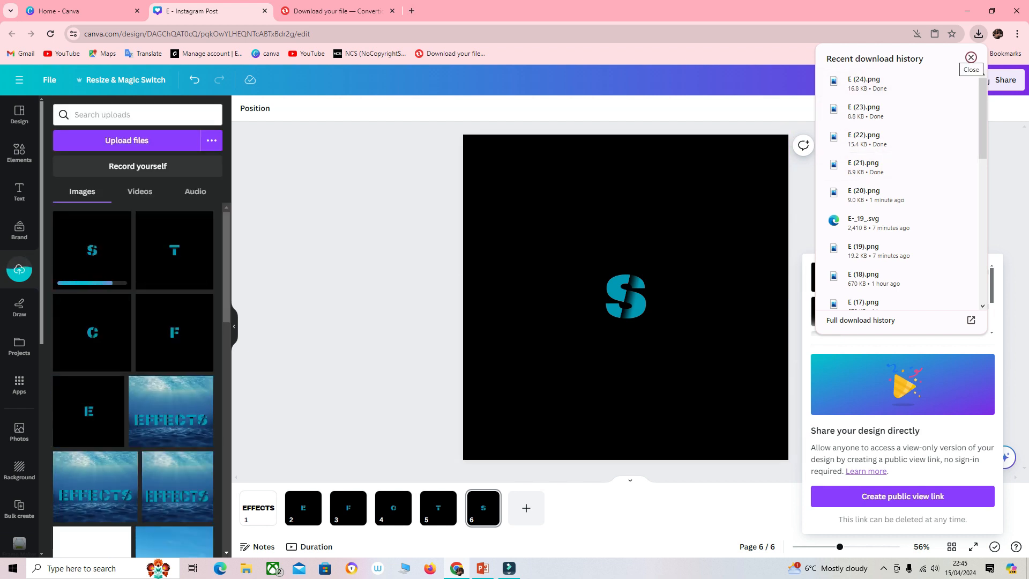
click(971, 58)
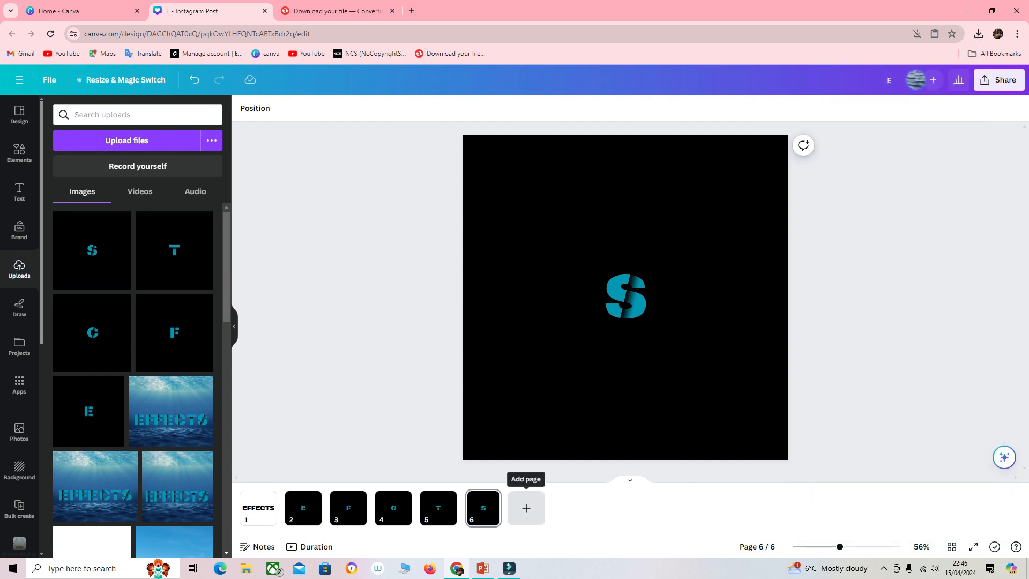
Step: Add page 7 to the design and upload the PDF file named 1 from Downloads
click(526, 508)
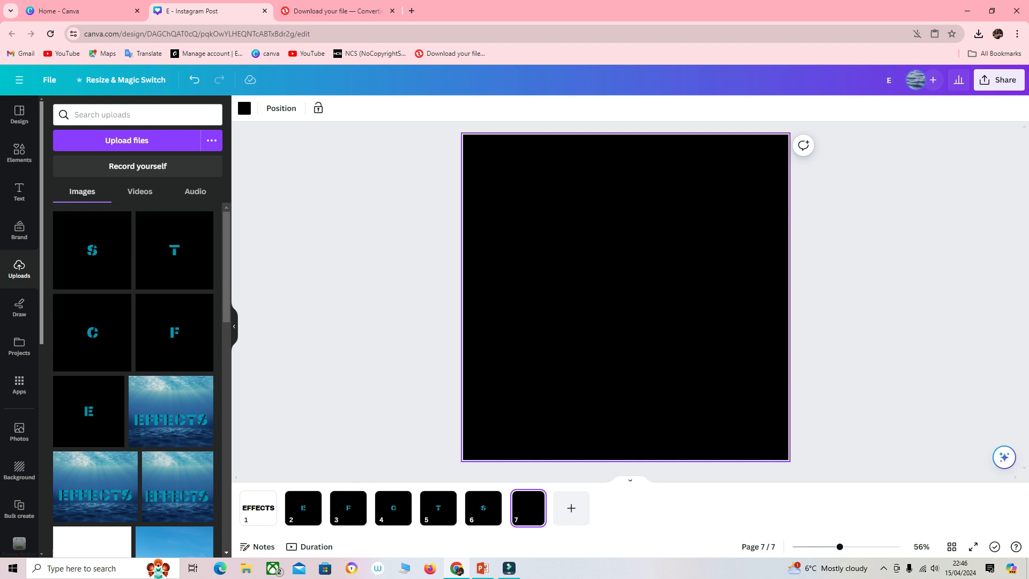
click(126, 140)
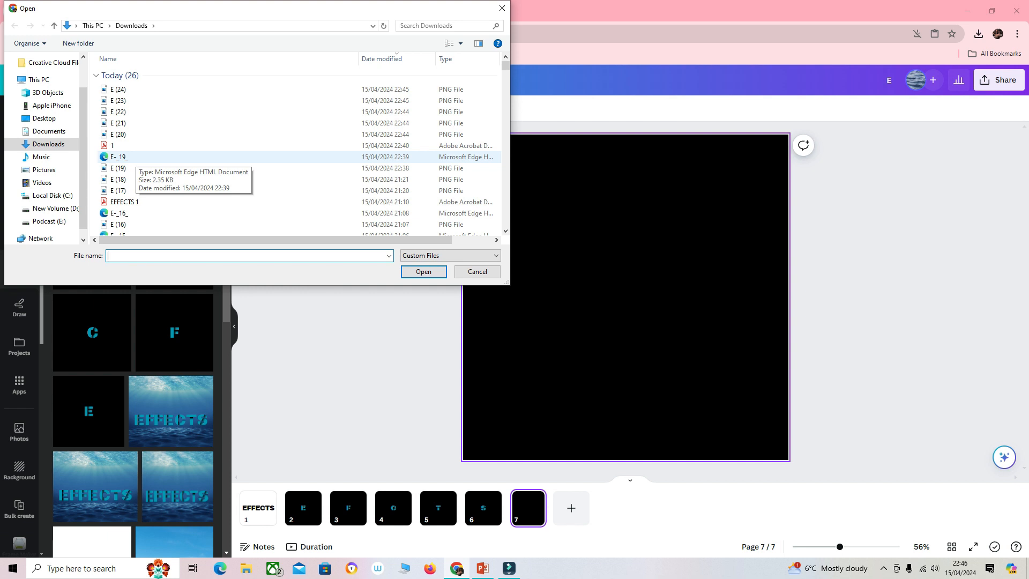
click(134, 145)
click(423, 271)
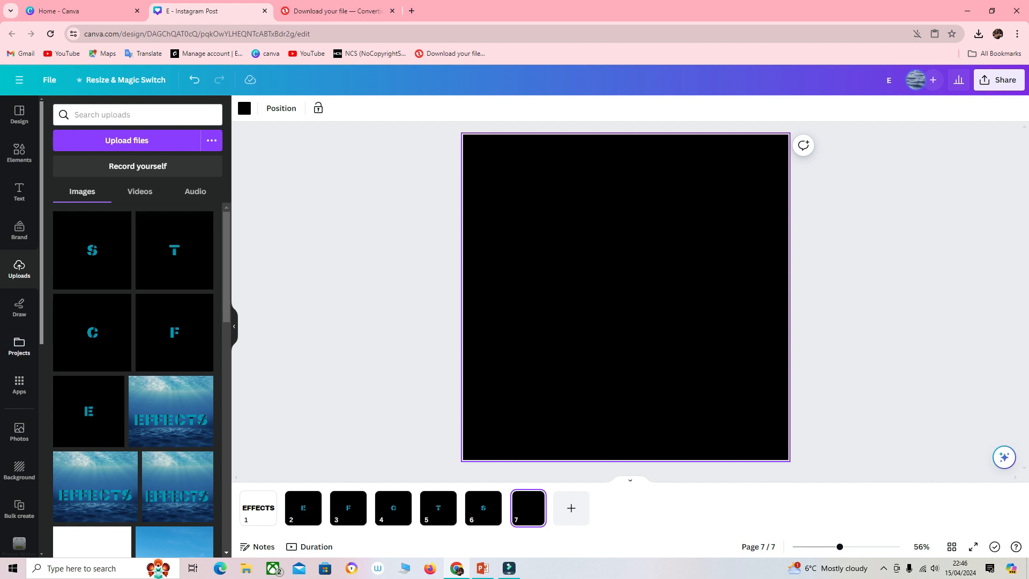
Step: Insert the 1.pdf design on page 7, then enlarge its picture-filled EFFECTS lettering to nearly the page width and centre it
click(19, 346)
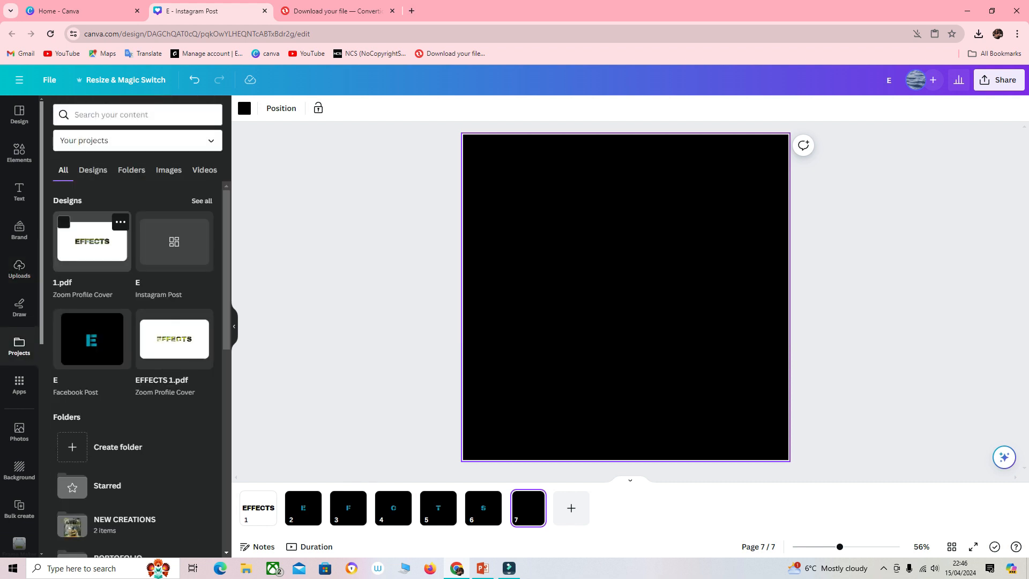
click(91, 241)
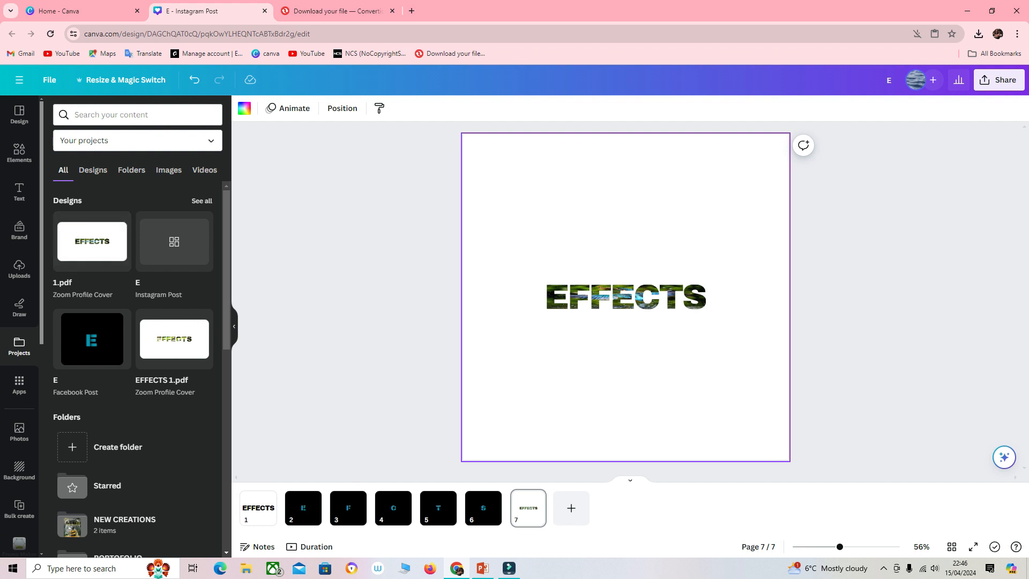
drag(725, 340, 527, 264)
drag(705, 308, 626, 295)
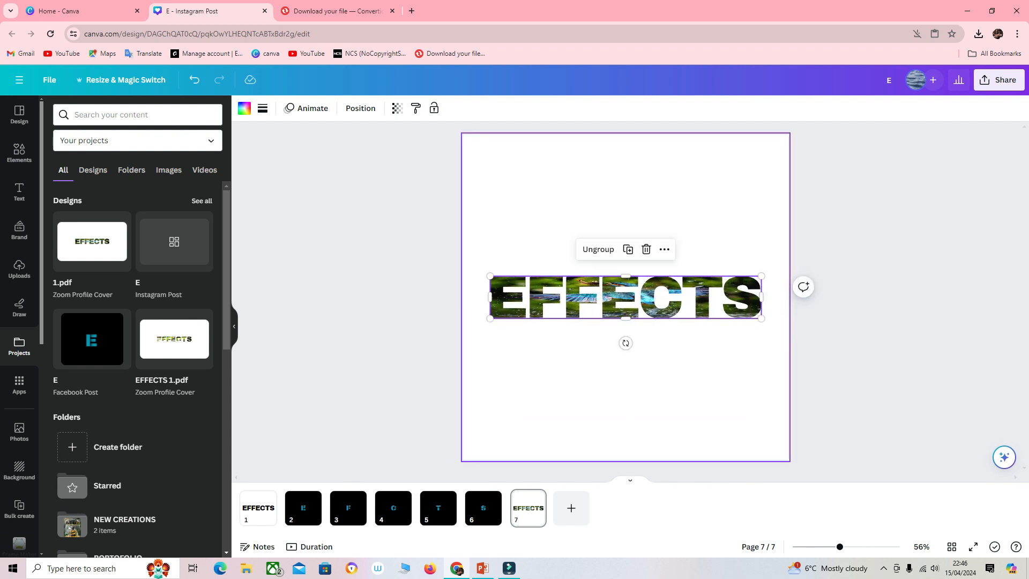
drag(761, 276, 780, 272)
drag(635, 296, 626, 298)
click(626, 375)
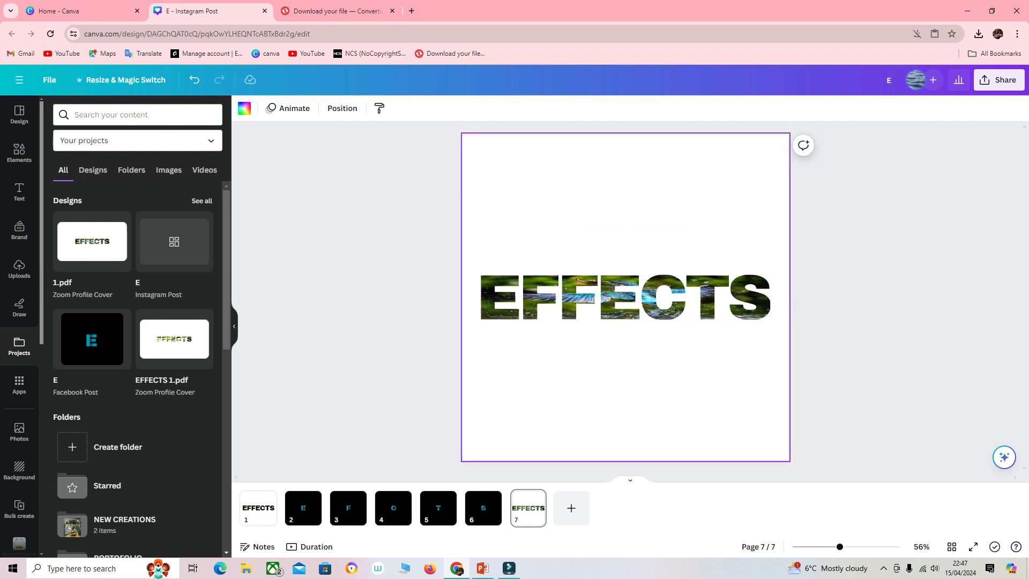
Step: Add the uploaded shaded E image to page 7, crop it closely around the letter, and fill the first letter of EFFECTS with it
click(20, 268)
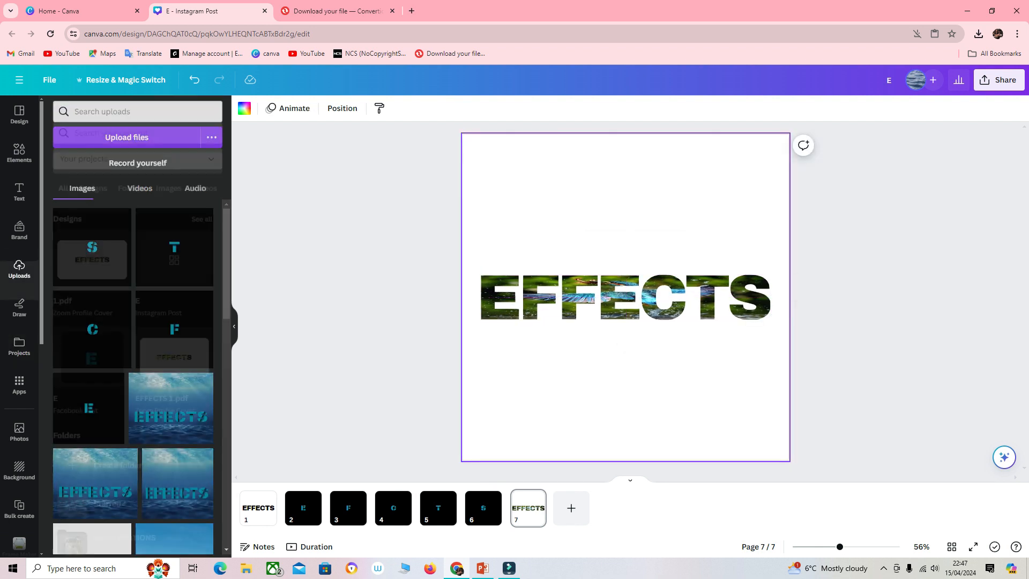
click(89, 411)
drag(625, 190, 626, 267)
drag(626, 404, 626, 325)
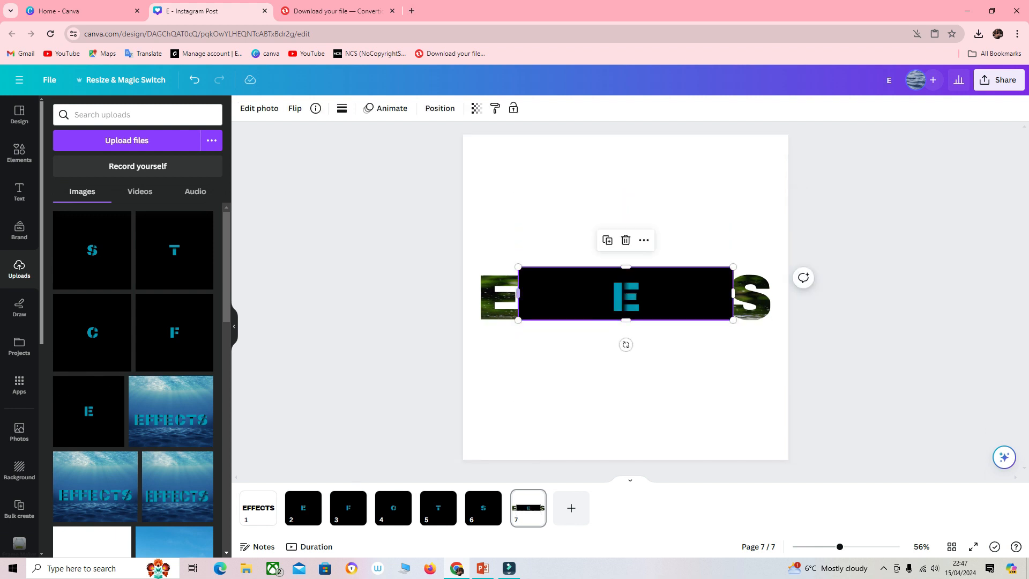
drag(518, 296, 601, 293)
drag(732, 293, 500, 298)
Step: Enlarge the shaded E picture inside the first letter's frame and centre it on the letter
double_click(499, 297)
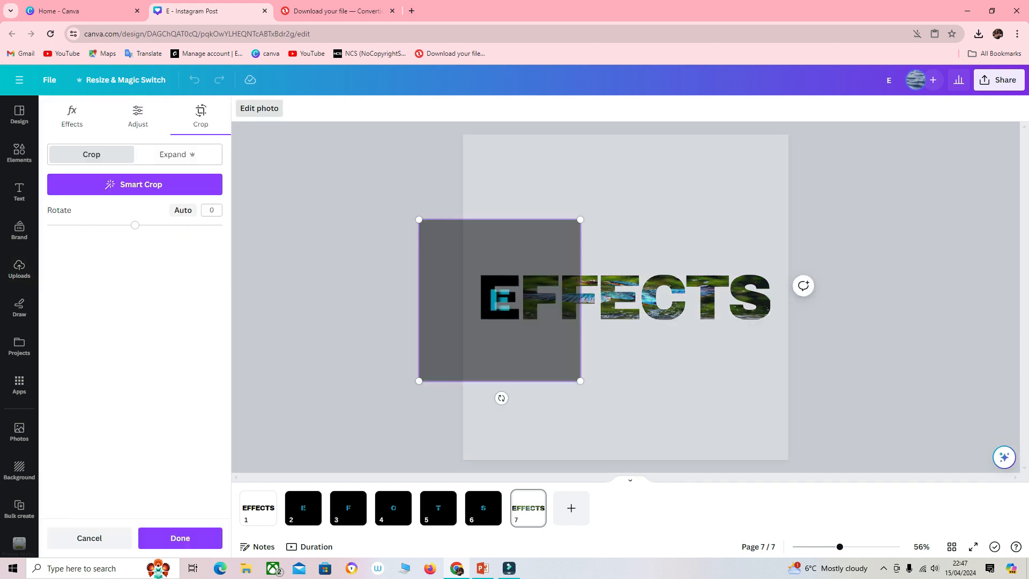
drag(579, 380, 920, 546)
drag(621, 421, 508, 303)
Step: Fine-tune the picture's scale and position within the first E until the shaded letter matches the frame's outline
scroll(726, 306, down, 2)
drag(707, 450, 685, 431)
drag(499, 243, 501, 243)
drag(685, 430, 680, 425)
drag(500, 243, 503, 245)
drag(683, 427, 676, 426)
drag(502, 245, 503, 244)
drag(677, 424, 674, 421)
drag(503, 244, 504, 244)
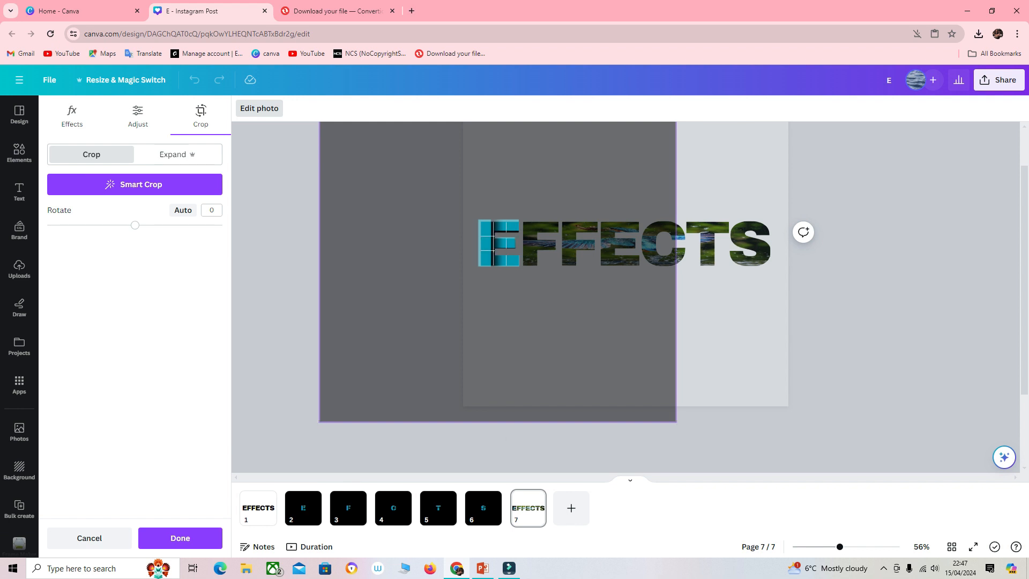
drag(676, 423, 674, 421)
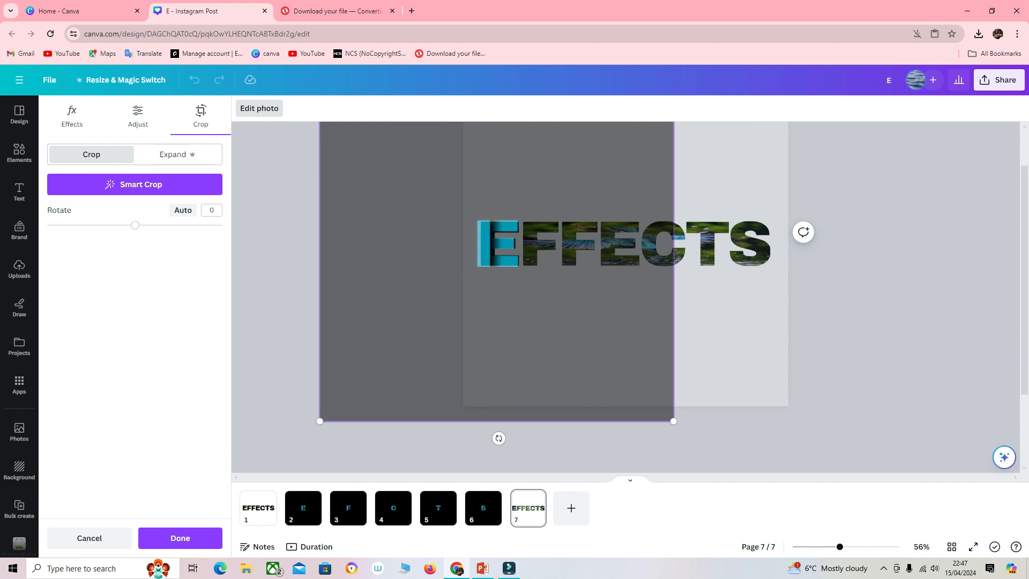
drag(502, 243, 504, 243)
drag(675, 421, 670, 417)
drag(502, 244, 505, 246)
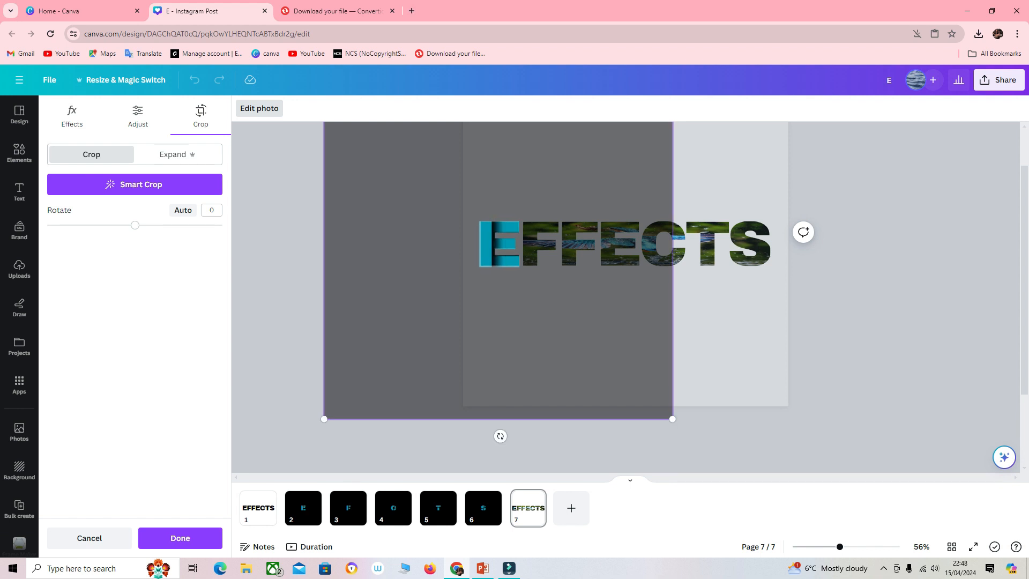
key(Return)
key(Escape)
Step: Add the uploaded shaded F image, crop it around the letter, and fill the first F of EFFECTS with it
click(175, 333)
drag(626, 408, 625, 320)
drag(625, 184, 626, 264)
drag(518, 292, 607, 291)
drag(732, 292, 648, 292)
drag(627, 294, 541, 297)
Step: Scale and reposition the picture inside the first F so the shaded letter fits the frame's outline
double_click(540, 296)
drag(627, 389, 544, 304)
scroll(544, 304, down, 1)
drag(723, 430, 704, 414)
drag(539, 252, 544, 251)
drag(710, 413, 701, 407)
drag(538, 252, 544, 256)
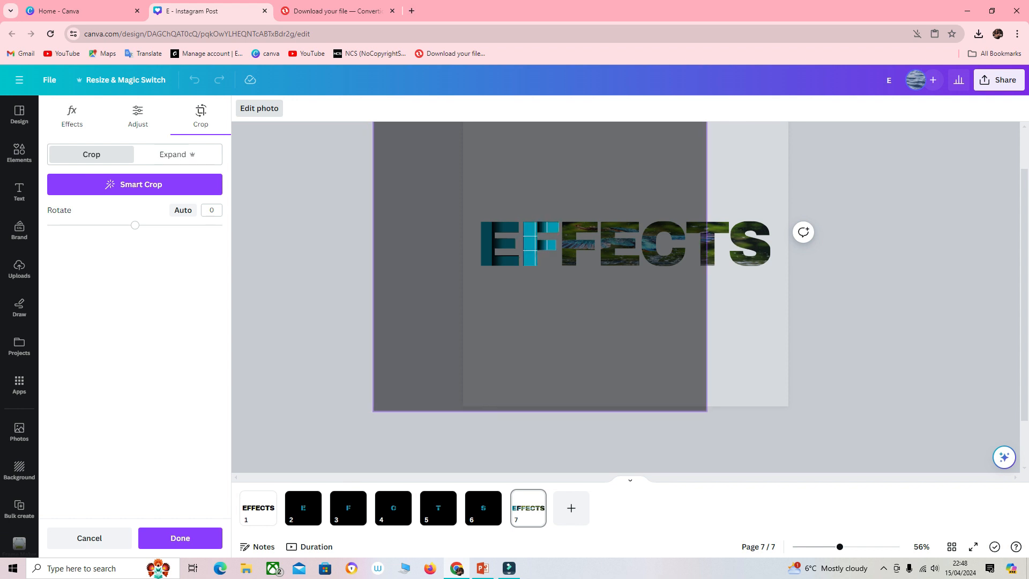
drag(706, 410, 709, 413)
drag(544, 256, 542, 255)
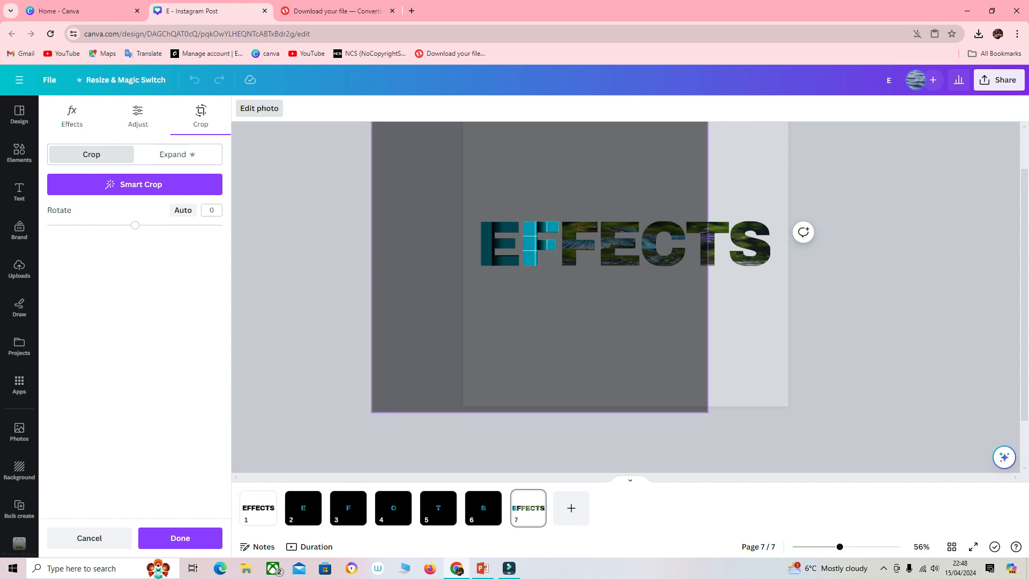
drag(708, 412, 708, 413)
drag(542, 255, 541, 253)
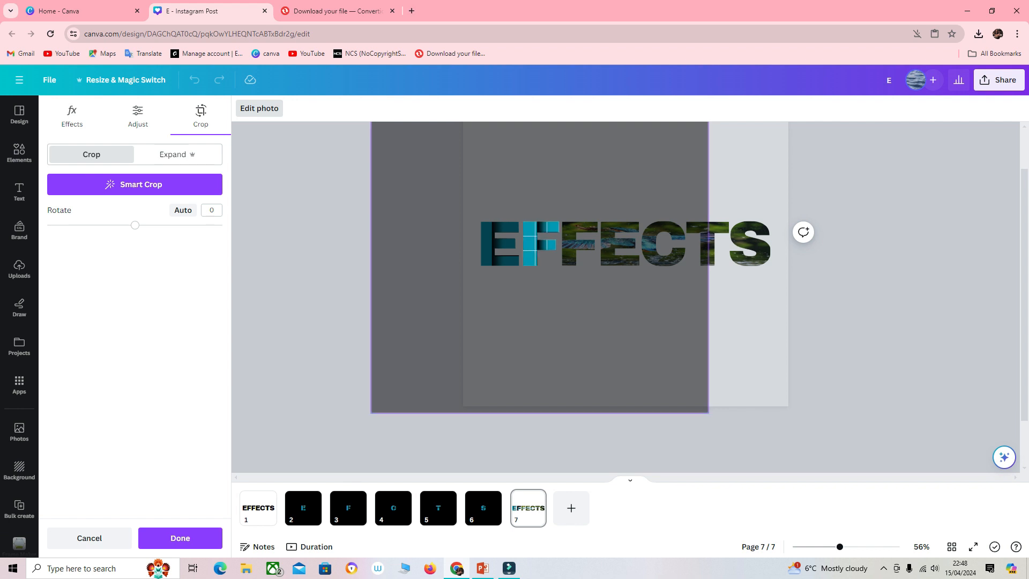
key(Return)
Step: Replace the picture-filled second F with a duplicate of the shaded F placed in its position
click(580, 294)
click(599, 248)
key(ctrl+z)
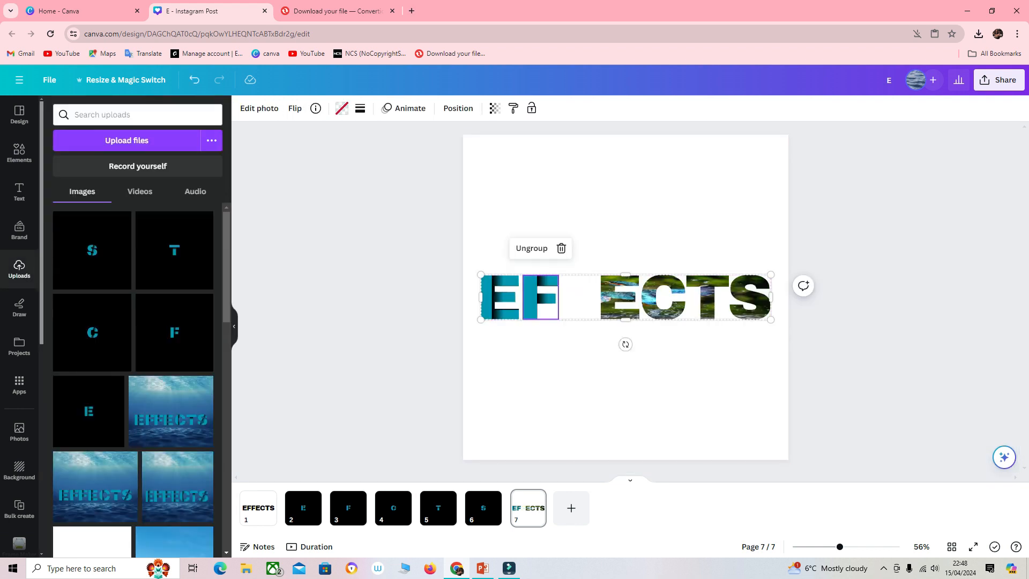
drag(583, 298, 579, 297)
Step: Delete the picture-filled second E and put a duplicate of the shaded first E in its place
click(621, 297)
click(620, 248)
click(620, 249)
click(499, 298)
key(ctrl+d)
drag(506, 303, 620, 297)
Step: Add the uploaded shaded C image, crop it around the letter, and fill the C of EFFECTS with it
click(92, 332)
drag(626, 190, 626, 275)
drag(626, 404, 626, 320)
drag(518, 298, 607, 300)
drag(733, 298, 652, 310)
drag(630, 297, 670, 298)
Step: Enlarge and reposition the picture inside the C frame until the shaded C lines up with its outline
double_click(666, 298)
drag(557, 399, 385, 572)
drag(575, 382, 661, 298)
scroll(661, 298, down, 1)
drag(851, 434, 834, 418)
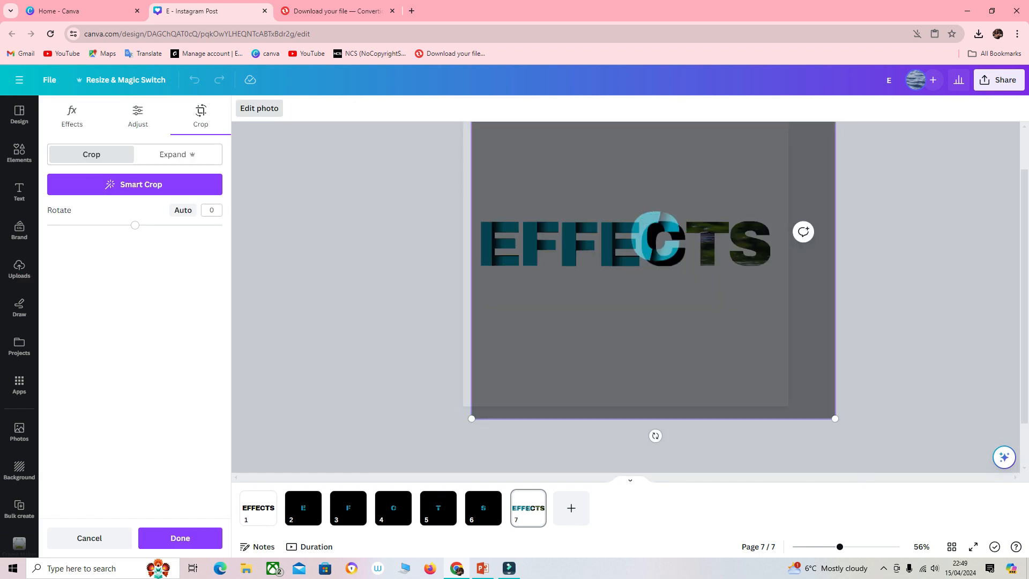
drag(661, 244, 668, 252)
drag(841, 425, 829, 413)
mouse_move(662, 245)
mouse_down()
mouse_move(667, 252)
mouse_move(664, 244)
mouse_up()
drag(836, 420, 830, 414)
drag(662, 245, 668, 249)
drag(834, 418, 830, 414)
drag(662, 245, 665, 247)
click(475, 322)
Step: Add the uploaded shaded T image, crop it around the letter, and fill the T of EFFECTS with it
click(174, 250)
drag(626, 186, 636, 266)
drag(626, 407, 622, 323)
drag(516, 295, 602, 295)
drag(736, 295, 707, 297)
Step: Enlarge and reposition the picture inside the T frame until the shaded T lines up with its outline
double_click(707, 296)
drag(625, 381, 425, 576)
drag(609, 397, 706, 295)
scroll(707, 294, down, 2)
drag(522, 378, 564, 331)
drag(707, 190, 690, 212)
drag(547, 353, 530, 376)
drag(706, 190, 713, 177)
drag(535, 363, 532, 366)
drag(706, 179, 707, 177)
drag(534, 364, 516, 382)
drag(707, 188, 716, 181)
drag(526, 374, 520, 380)
drag(708, 185, 710, 181)
click(584, 400)
click(584, 399)
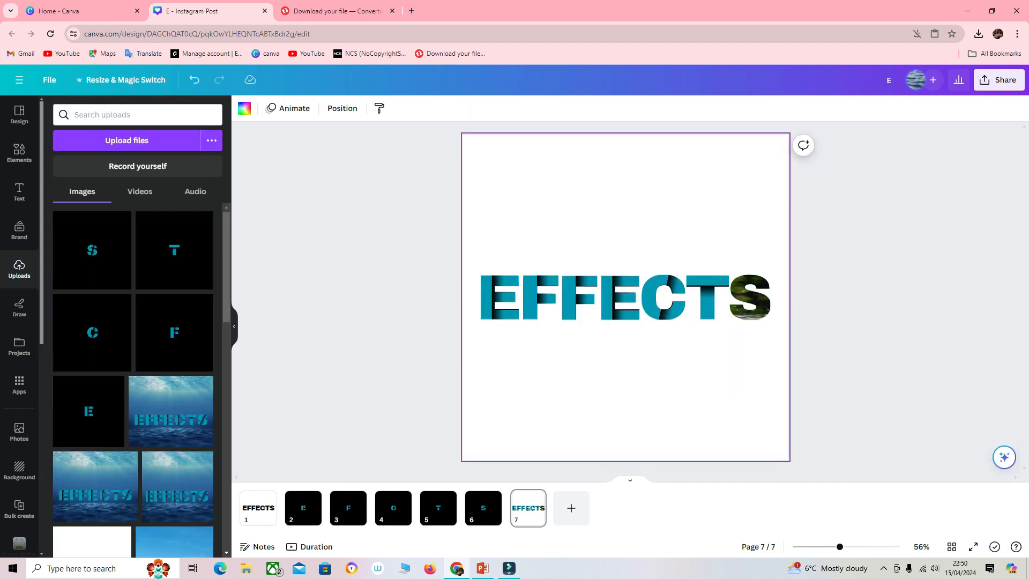
Step: Add the uploaded shaded S image, crop it around the letter, and fill the S of EFFECTS with it
click(92, 250)
drag(626, 189, 625, 271)
drag(625, 405, 625, 320)
drag(517, 295, 601, 295)
mouse_move(733, 295)
mouse_down()
mouse_move(648, 295)
mouse_move(749, 298)
mouse_up()
Step: Scale and reposition the picture inside the S frame so the shaded S fills the outline
double_click(749, 297)
drag(656, 395, 568, 481)
drag(709, 342, 751, 293)
drag(611, 432, 577, 468)
drag(733, 313, 750, 298)
drag(593, 455, 582, 467)
drag(745, 305, 749, 298)
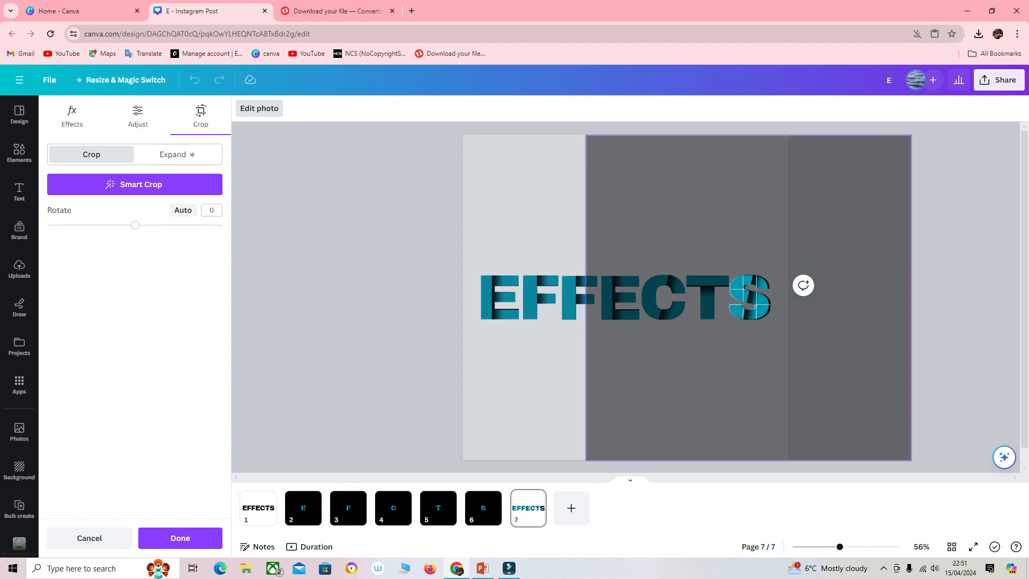
drag(587, 460, 582, 464)
drag(749, 297, 752, 296)
drag(585, 462, 583, 465)
drag(750, 298, 752, 296)
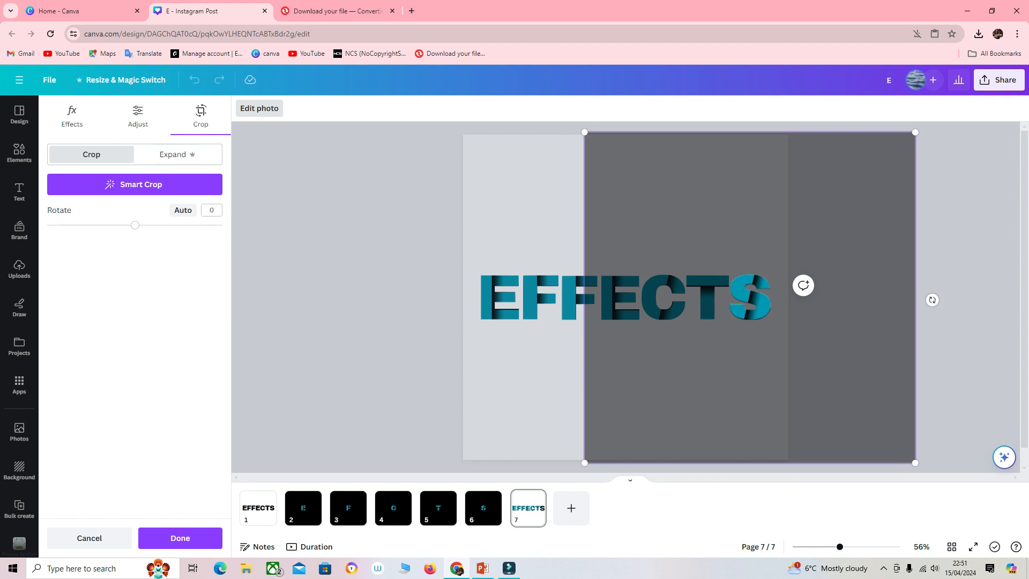
click(522, 376)
Step: Enlarge the S picture slightly within its frame and recentre it to refine the fit
double_click(750, 297)
drag(585, 463, 583, 465)
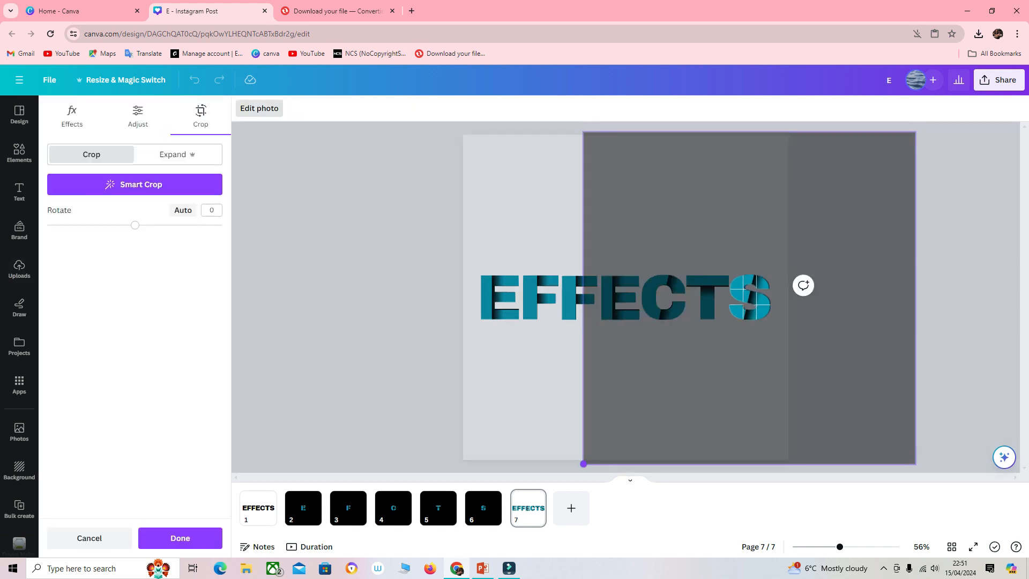
drag(750, 297, 751, 297)
click(522, 375)
drag(448, 259, 779, 392)
key(Escape)
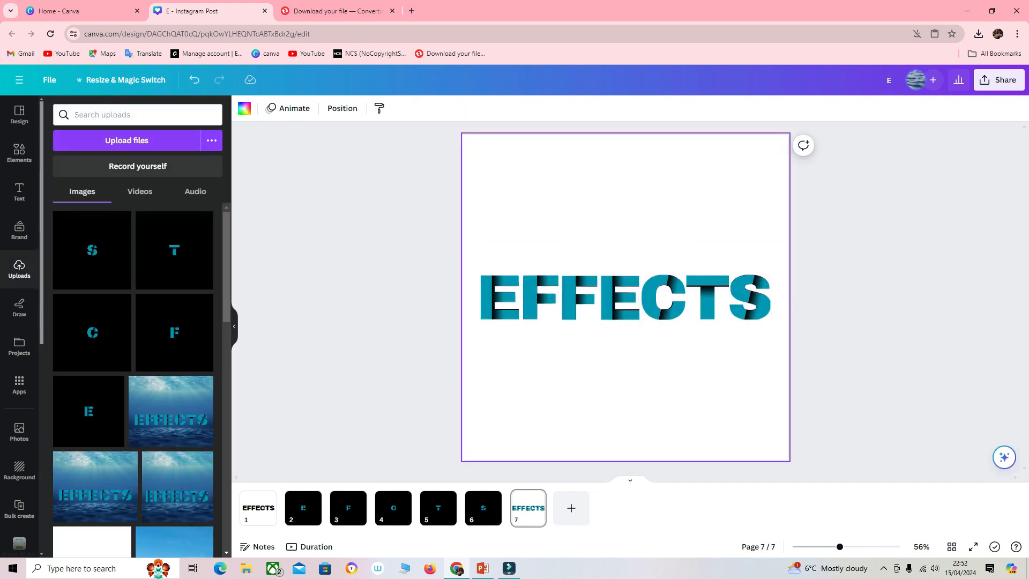
Step: Insert the recently used underwater photo with light rays and set it as the background of page 7
click(19, 152)
click(201, 170)
scroll(187, 305, down, 3)
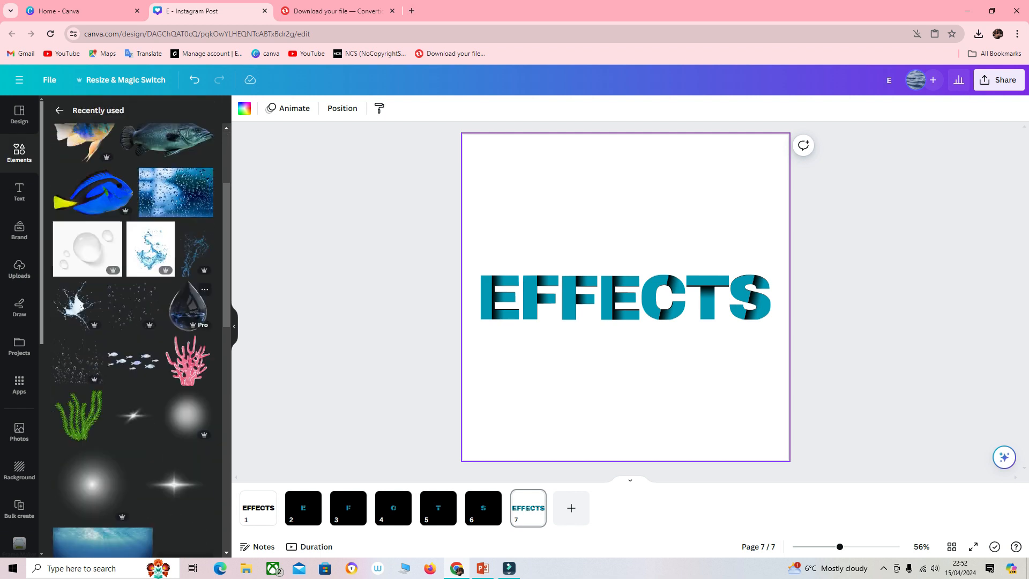
scroll(134, 375, down, 2)
click(103, 437)
right_click(570, 300)
click(616, 517)
Step: Move the EFFECTS lettering down to rest at the edge of the rippled seabed
click(620, 297)
drag(620, 298, 620, 342)
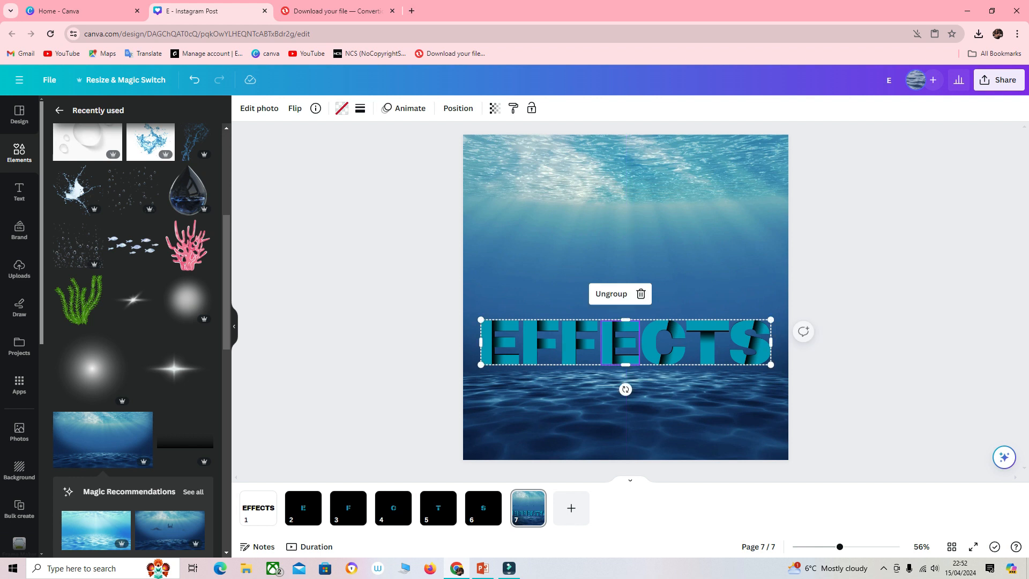
key(Escape)
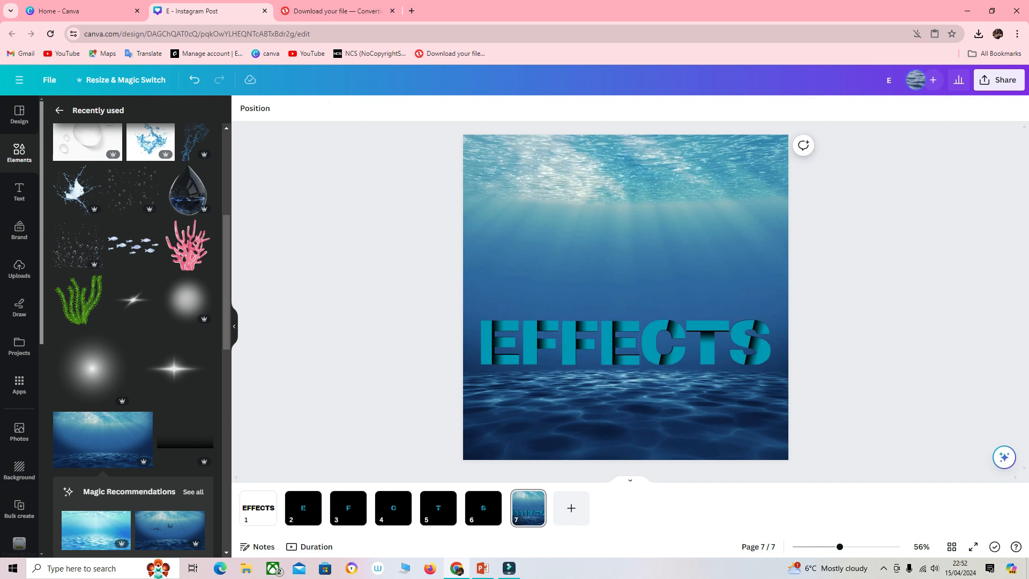
Step: Download only page 7, the underwater EFFECTS design, as a PNG
click(998, 80)
click(854, 351)
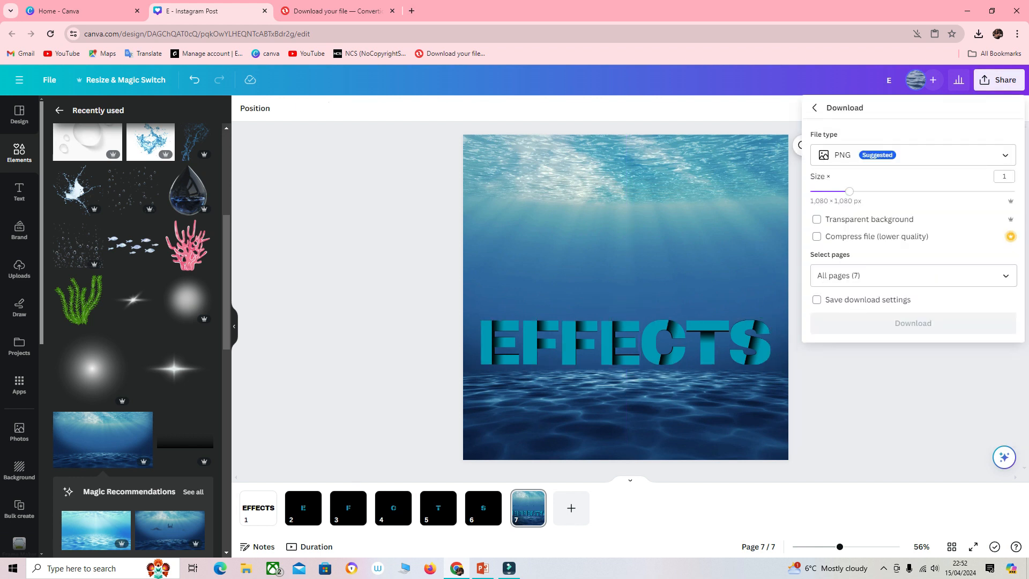
click(911, 275)
click(912, 332)
click(914, 443)
click(914, 322)
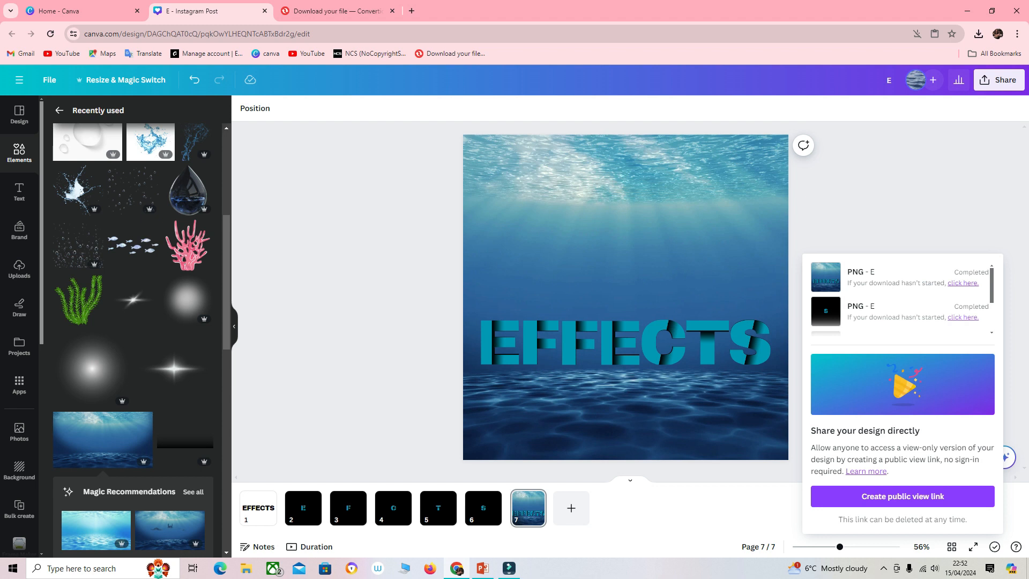
Step: Upload the downloaded E (25).png, insert it on page 7, and shift it above the original lettering
drag(868, 62, 176, 236)
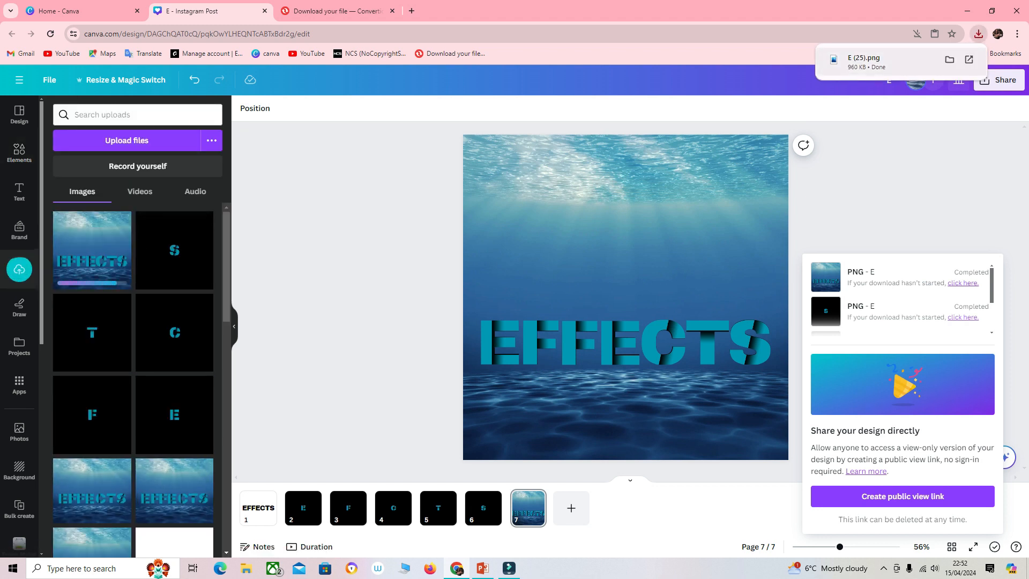
click(92, 250)
drag(626, 297, 626, 229)
Step: Remove the background from the inserted page image so that only its EFFECTS lettering is kept
click(259, 107)
click(74, 186)
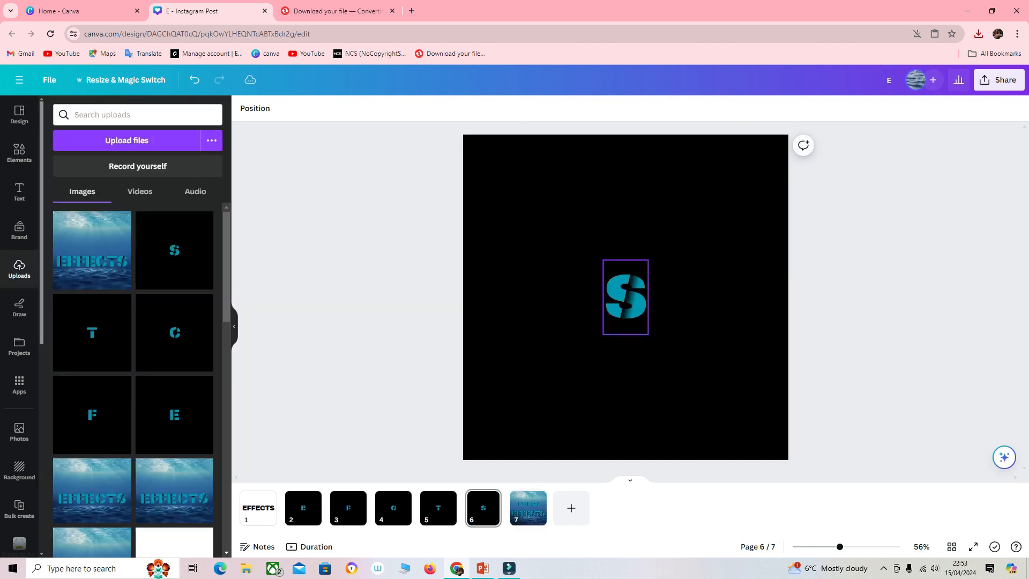
scroll(626, 297, down, 1)
click(625, 259)
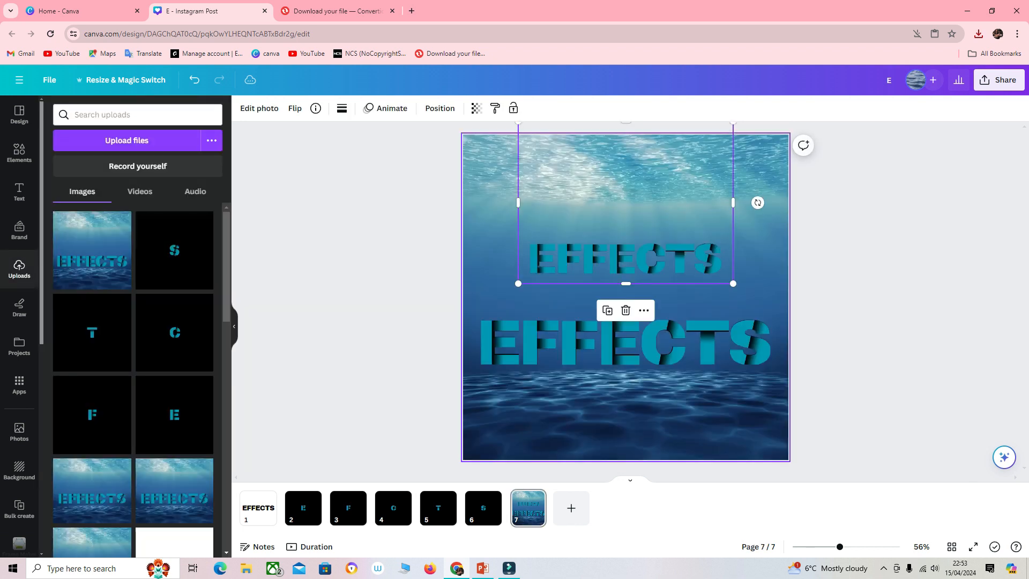
Step: Crop the cut-out EFFECTS image around its lettering, then size it to match the original text and place it directly beneath
drag(626, 123, 626, 234)
drag(733, 234, 868, 202)
drag(693, 242, 635, 395)
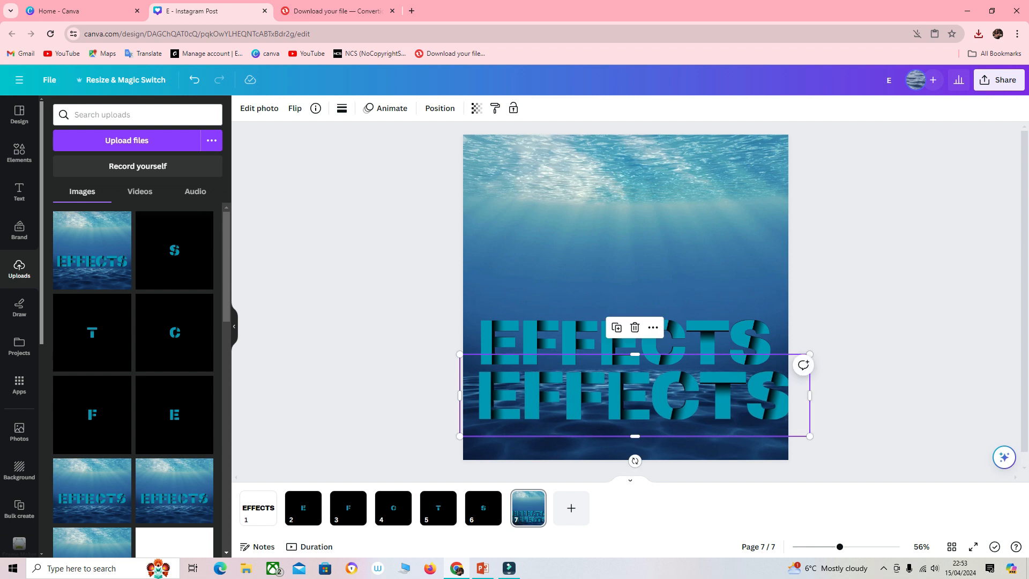
drag(810, 353, 789, 359)
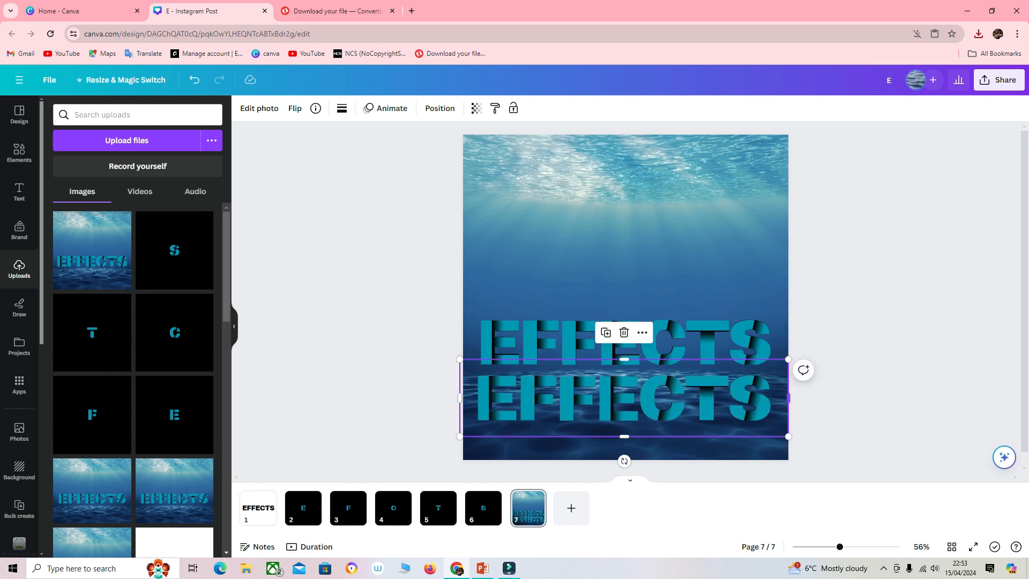
Step: Flip the lower EFFECTS copy vertically and set its transparency to about 38 to form a reflection
click(295, 108)
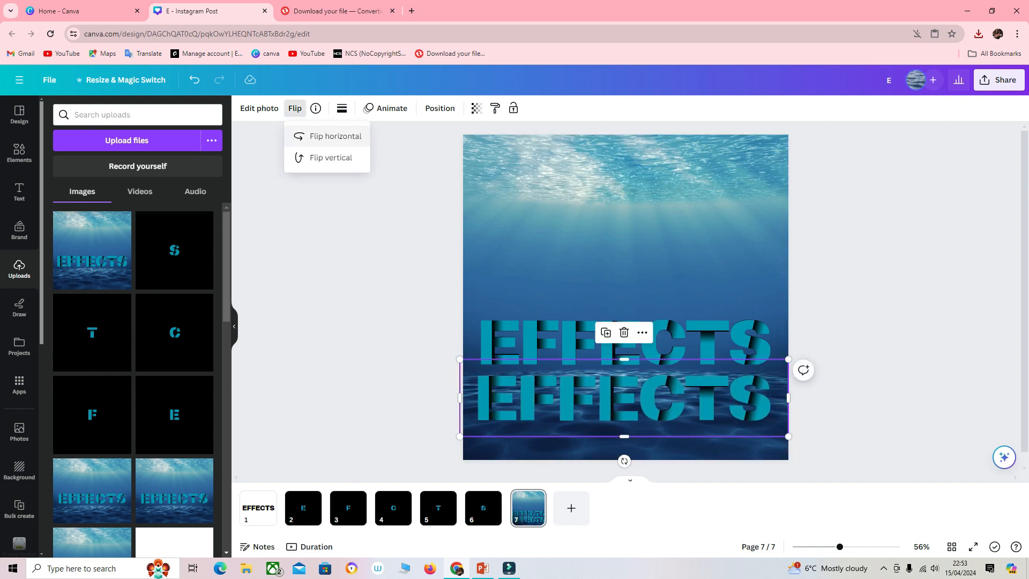
click(331, 158)
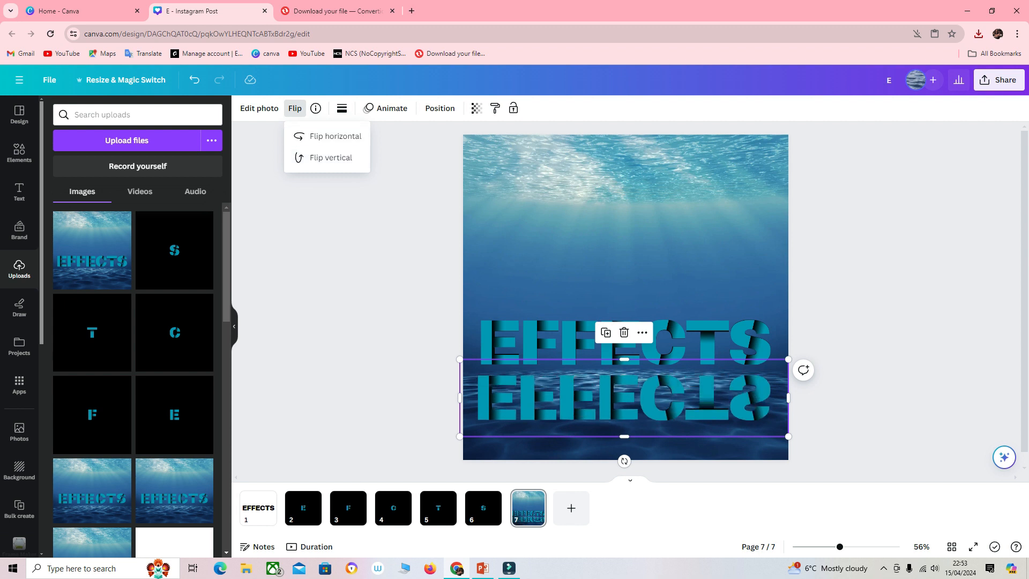
click(476, 109)
drag(472, 151, 418, 151)
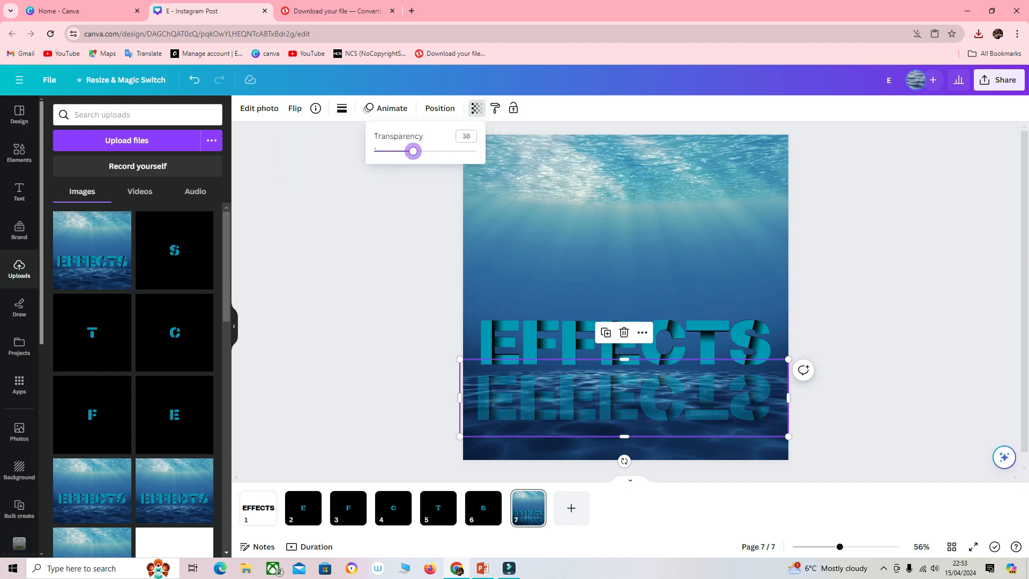
Step: Insert the recently used black gradient, stretch it across the page's lower part, and position it over the reflection
click(19, 153)
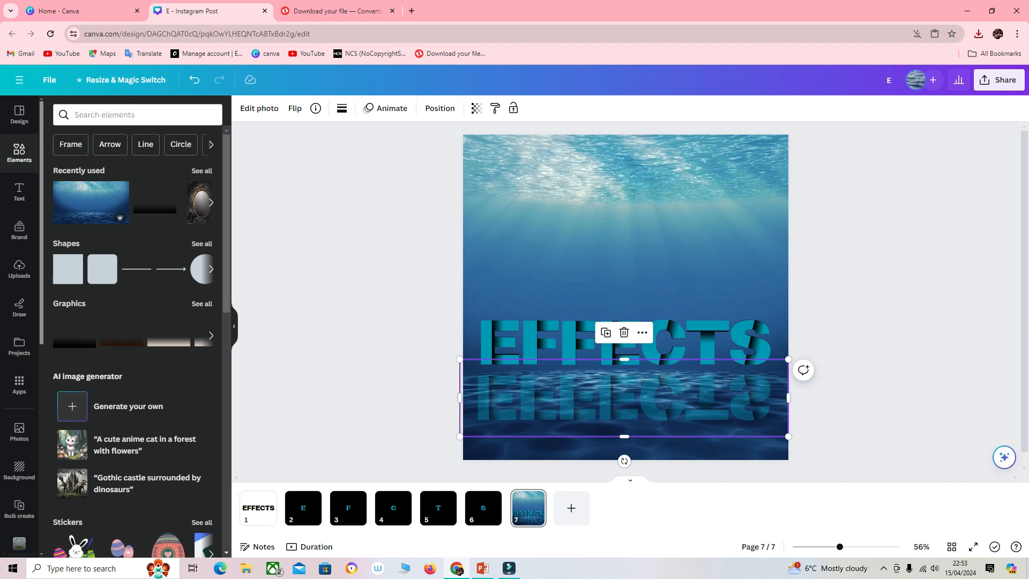
click(201, 170)
click(117, 216)
drag(625, 375, 623, 240)
drag(625, 297, 585, 412)
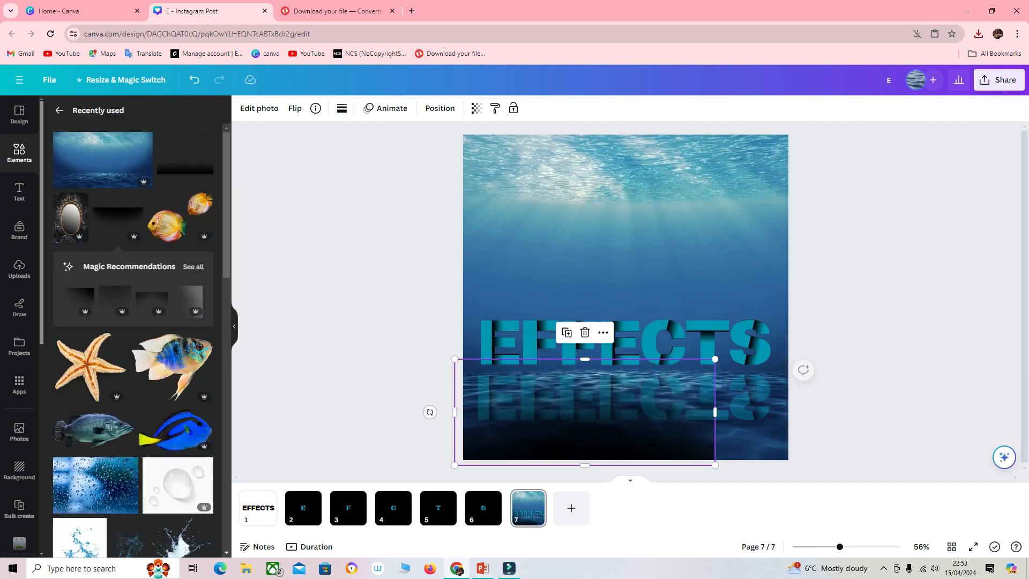
drag(715, 359, 804, 323)
drag(629, 394, 625, 391)
key(Escape)
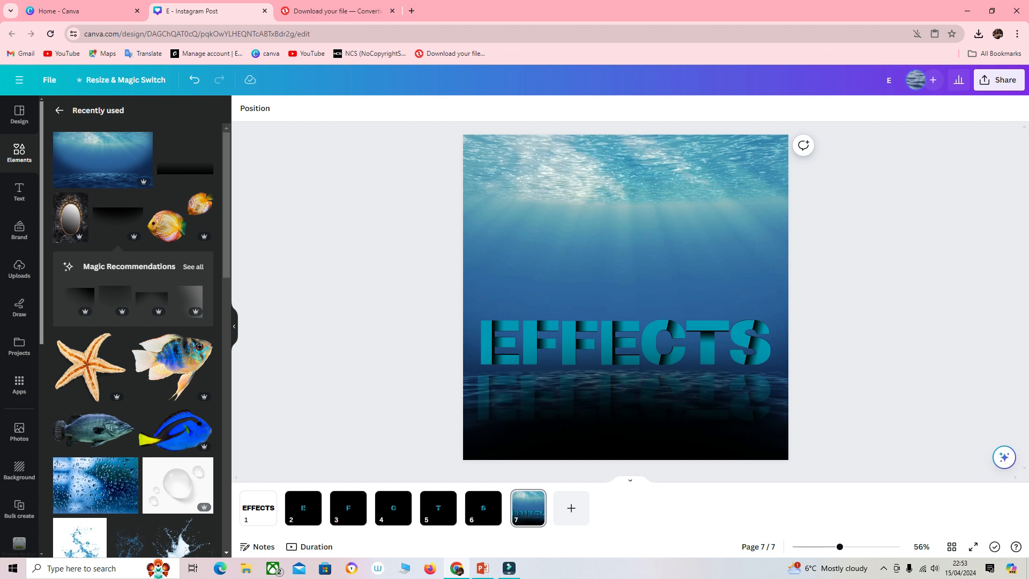
Step: Insert the blue fish with the yellow tail, shrink it, place it above the first letters, and set its transparency to about 49
click(175, 429)
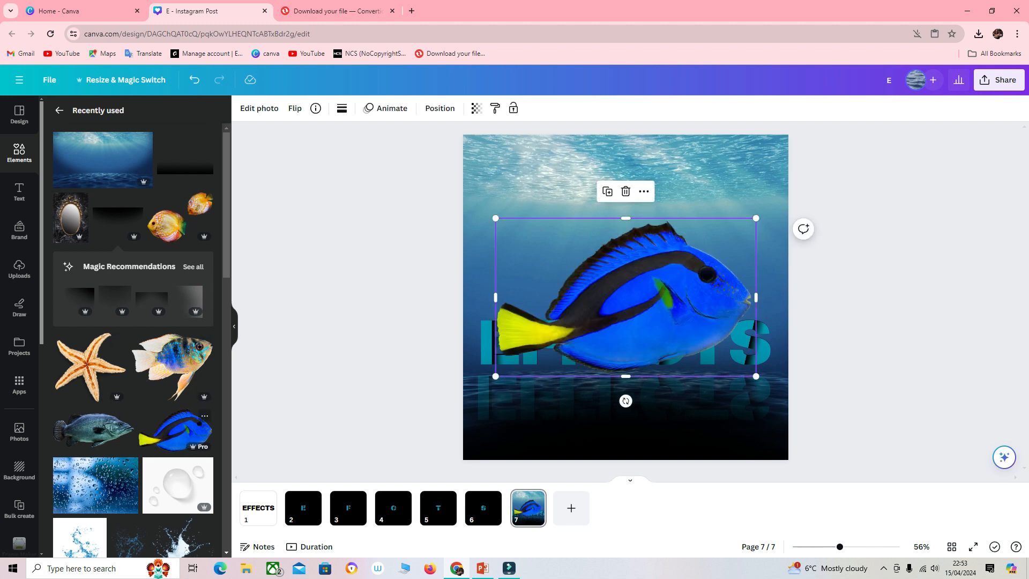
drag(756, 217, 740, 228)
drag(547, 345, 523, 260)
click(476, 109)
drag(477, 151, 436, 151)
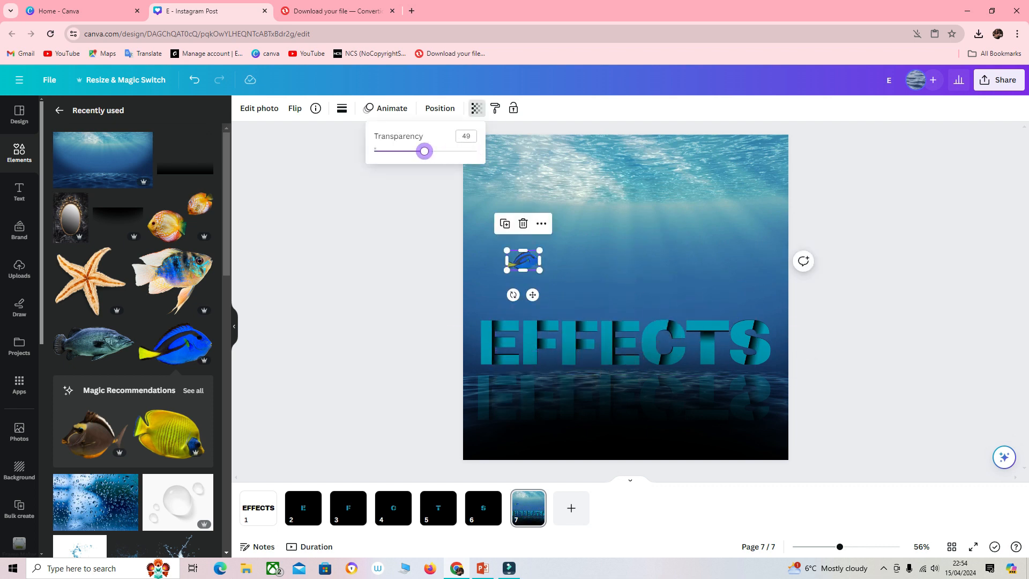
Step: Insert the grey-green fish, place it small above the middle letters of EFFECTS, and set its transparency to about 46
click(94, 343)
drag(758, 240, 535, 335)
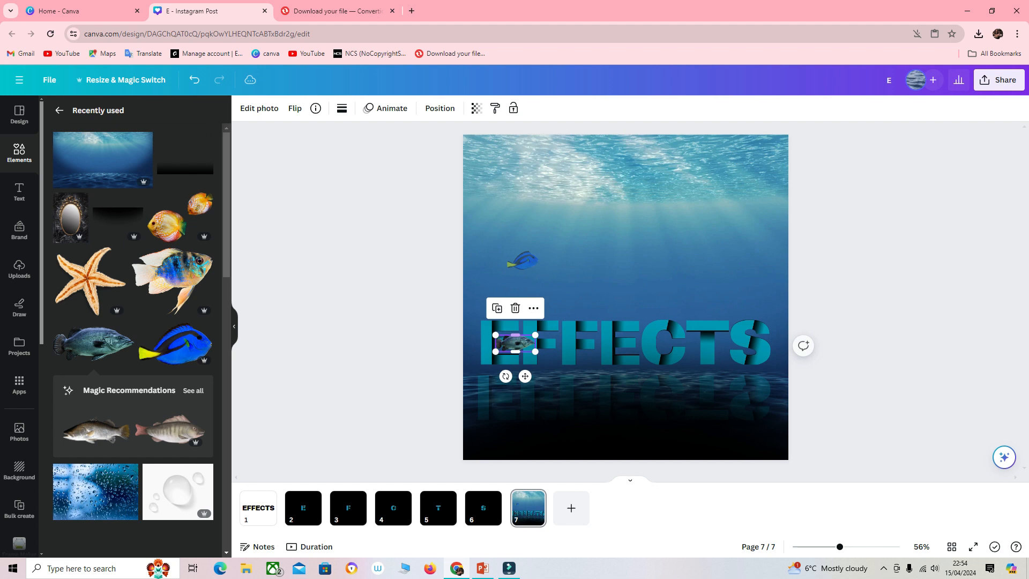
drag(525, 376, 613, 311)
click(476, 108)
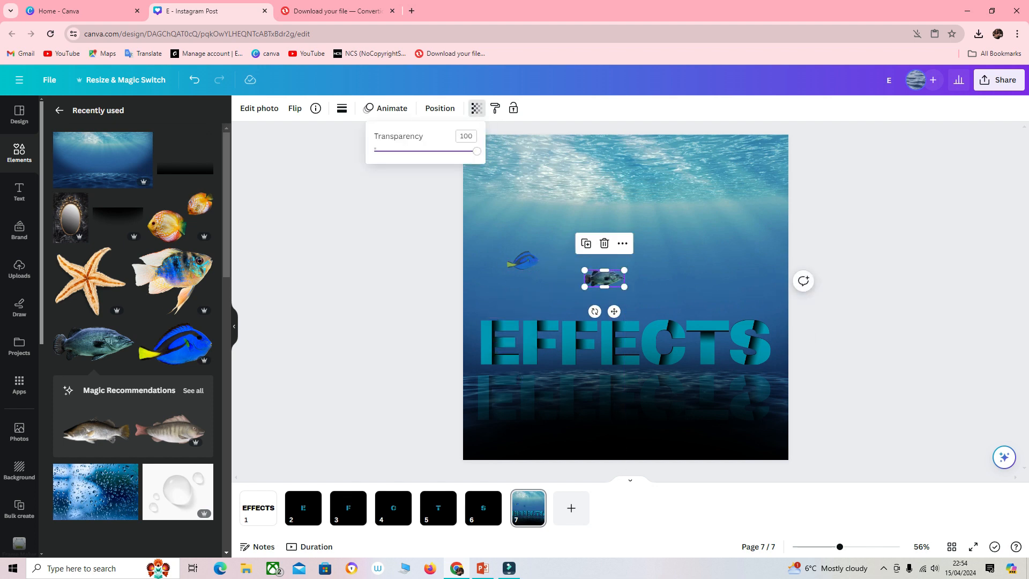
drag(453, 151, 423, 151)
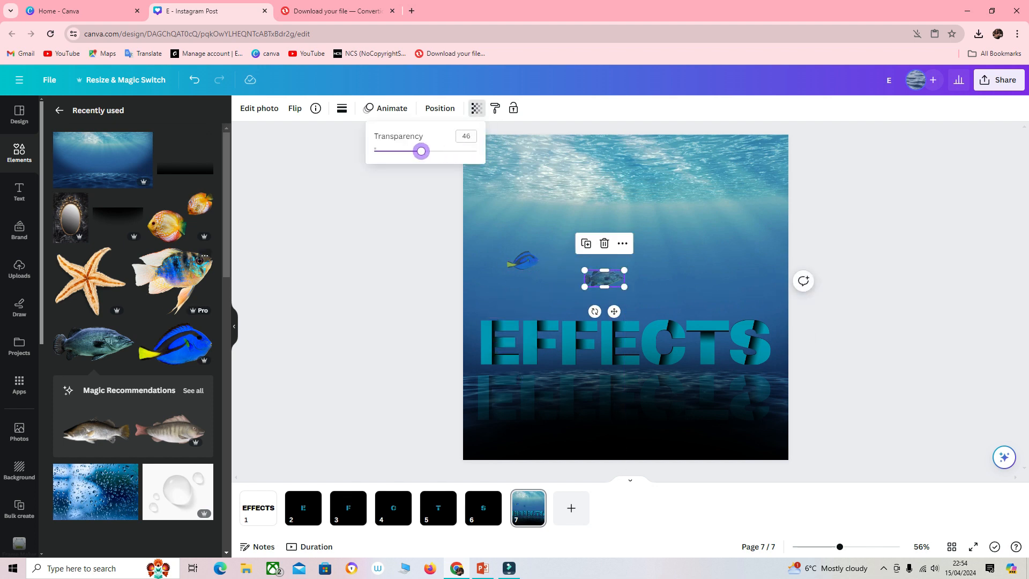
Step: Insert the blue-and-yellow fish with long fins, flip it horizontally, place it above the last letters, and set its transparency to about 47
click(171, 278)
click(295, 108)
click(336, 136)
drag(756, 187, 722, 240)
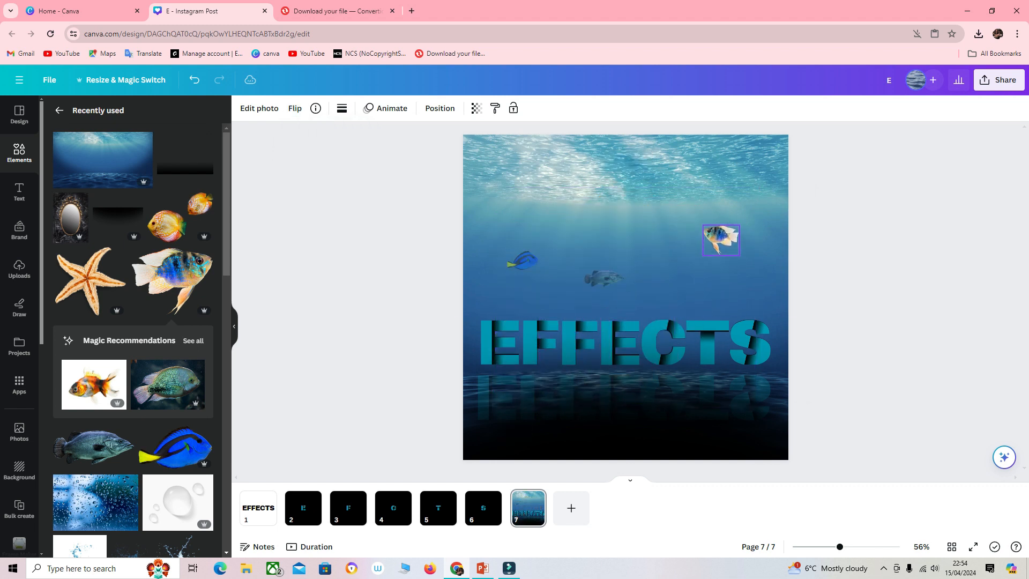
click(476, 109)
drag(477, 151, 429, 151)
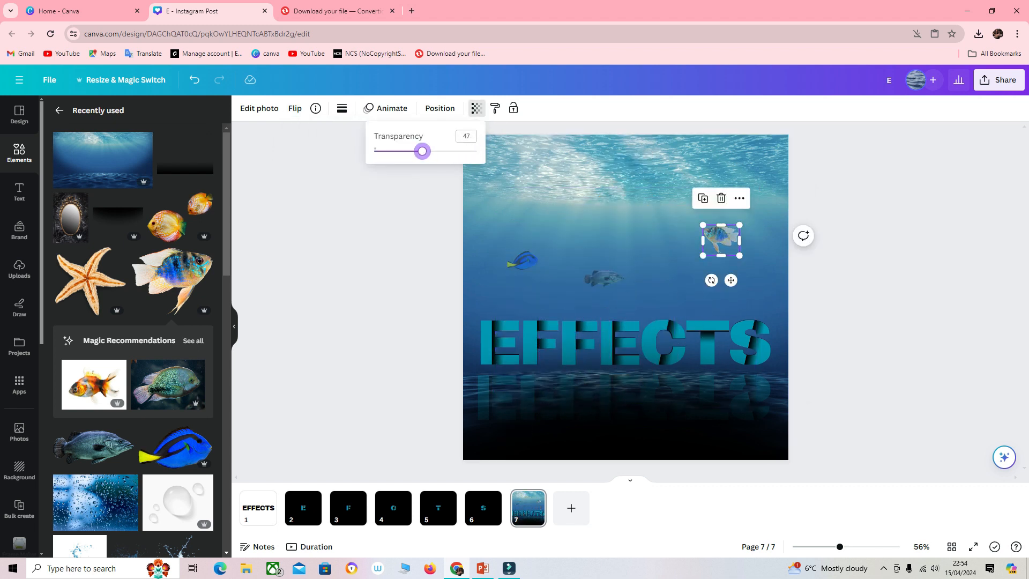
key(Escape)
Step: Insert the soft white glow over the first E and move its layer behind the EFFECTS lettering
scroll(187, 252, down, 8)
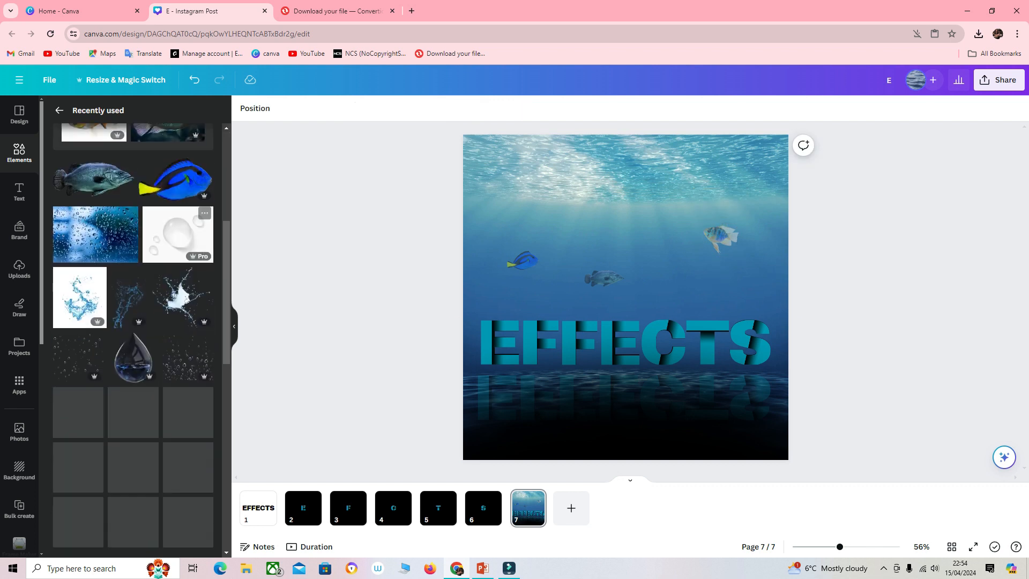
scroll(188, 252, down, 1)
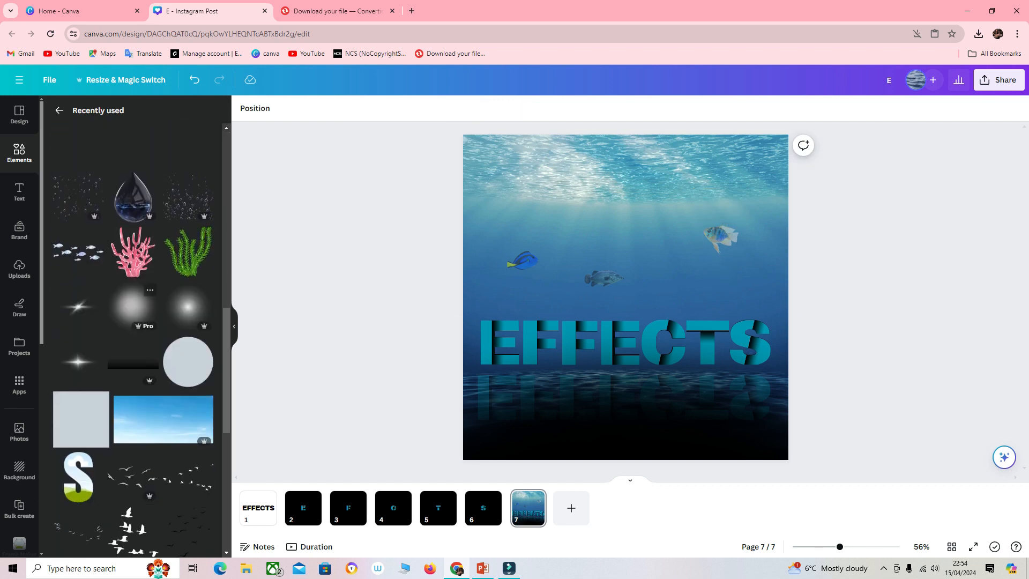
click(132, 306)
drag(756, 168, 503, 342)
click(440, 108)
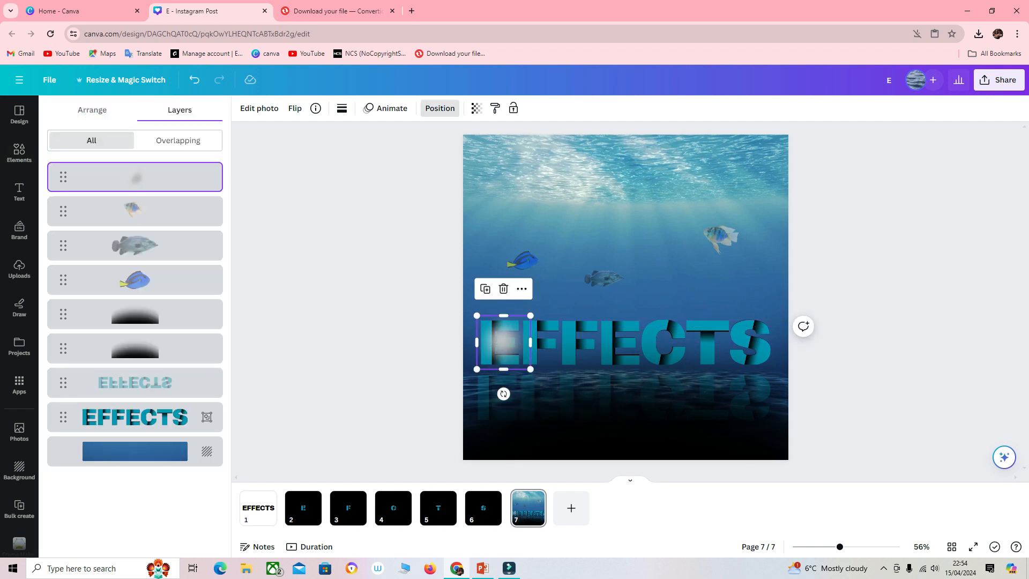
drag(134, 177, 134, 423)
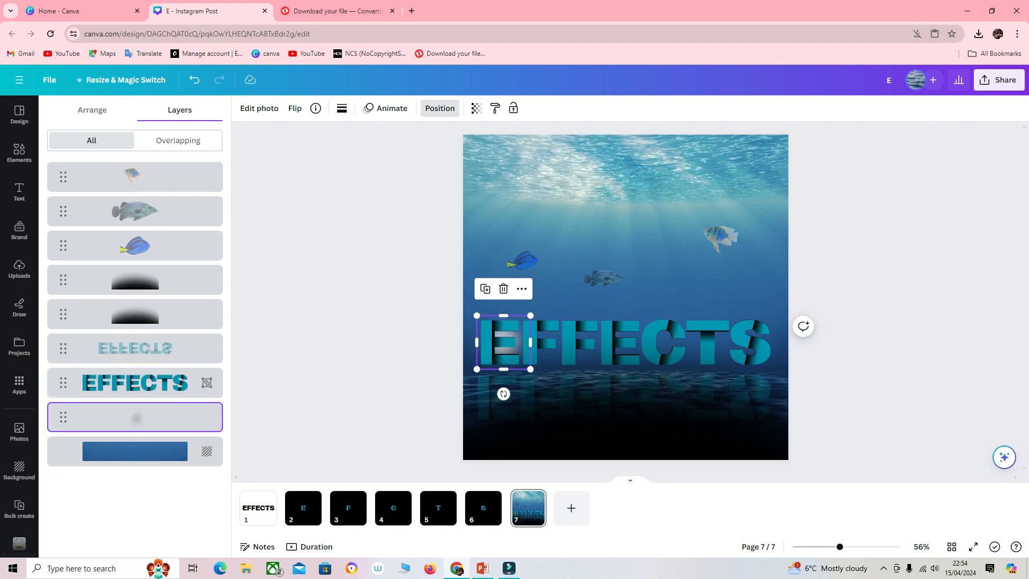
Step: Duplicate the glow for the two F letters and move both copies behind the EFFECTS lettering
click(485, 288)
drag(509, 347, 533, 342)
drag(134, 177, 134, 417)
click(515, 288)
drag(564, 342, 570, 342)
drag(134, 176, 141, 429)
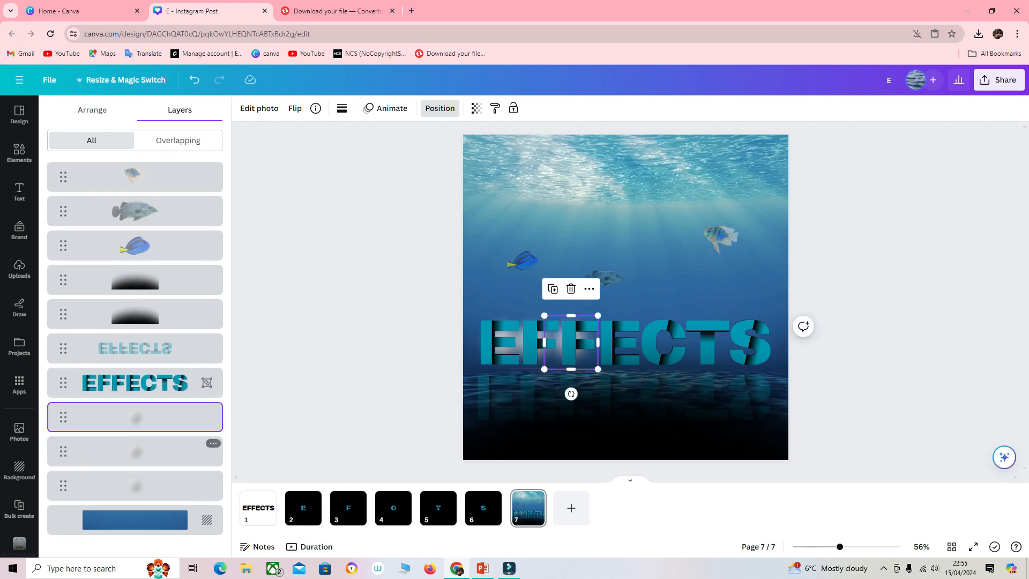
Step: Add glow copies at the second E and the C, layering both behind the EFFECTS lettering
click(552, 288)
drag(134, 177, 134, 417)
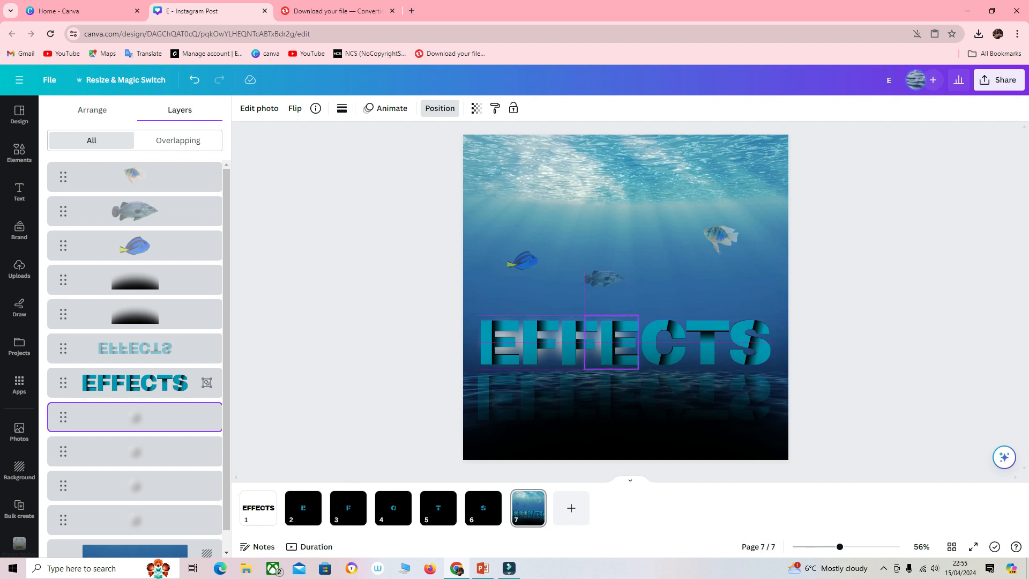
click(590, 288)
drag(651, 342, 656, 342)
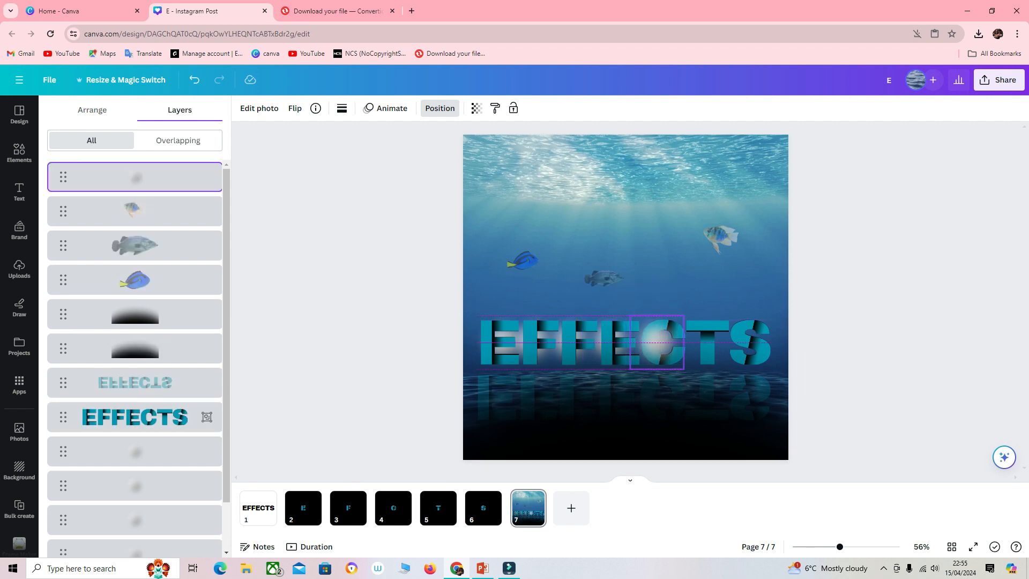
drag(134, 177, 135, 416)
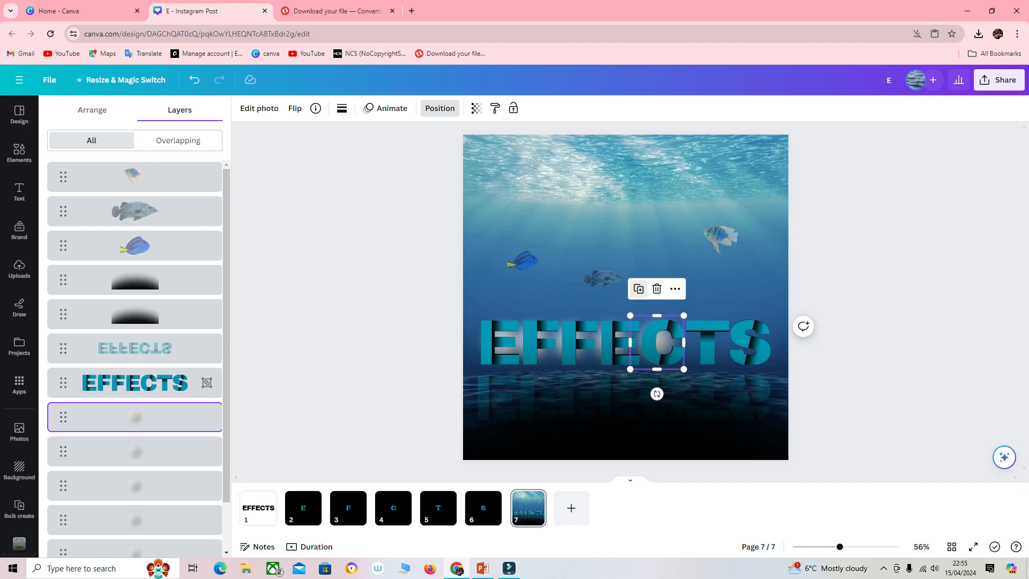
Step: Add glow copies at the T and the S, and layer them behind the lettering
click(638, 288)
drag(708, 342, 704, 342)
click(626, 390)
drag(134, 177, 137, 423)
click(685, 289)
drag(706, 346, 743, 346)
drag(134, 176, 140, 424)
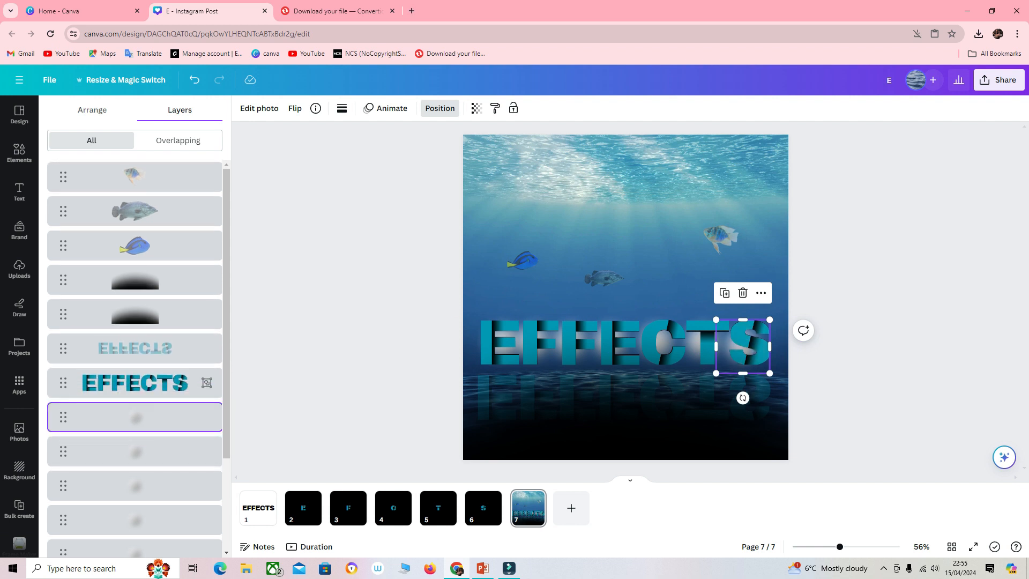
Step: Group all seven glow layers and centre the group behind the EFFECTS lettering
key(Escape)
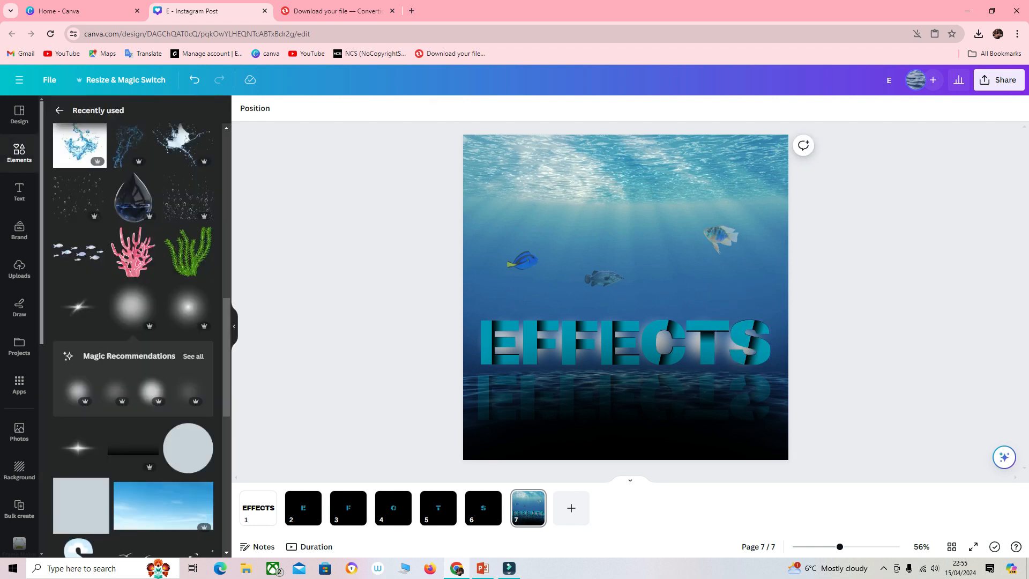
click(255, 109)
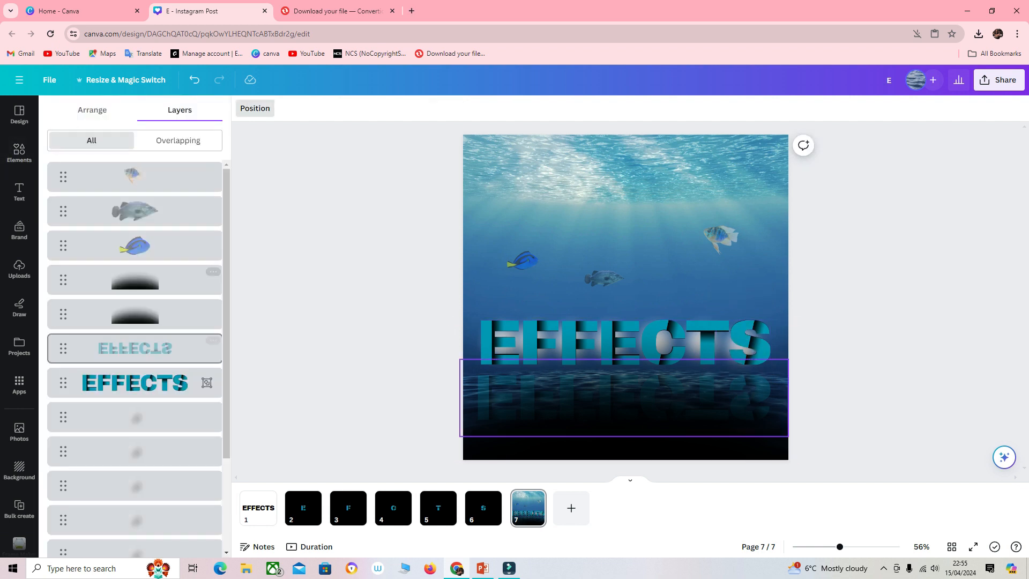
click(134, 417)
shift+click(134, 452)
shift+click(134, 486)
shift+click(134, 520)
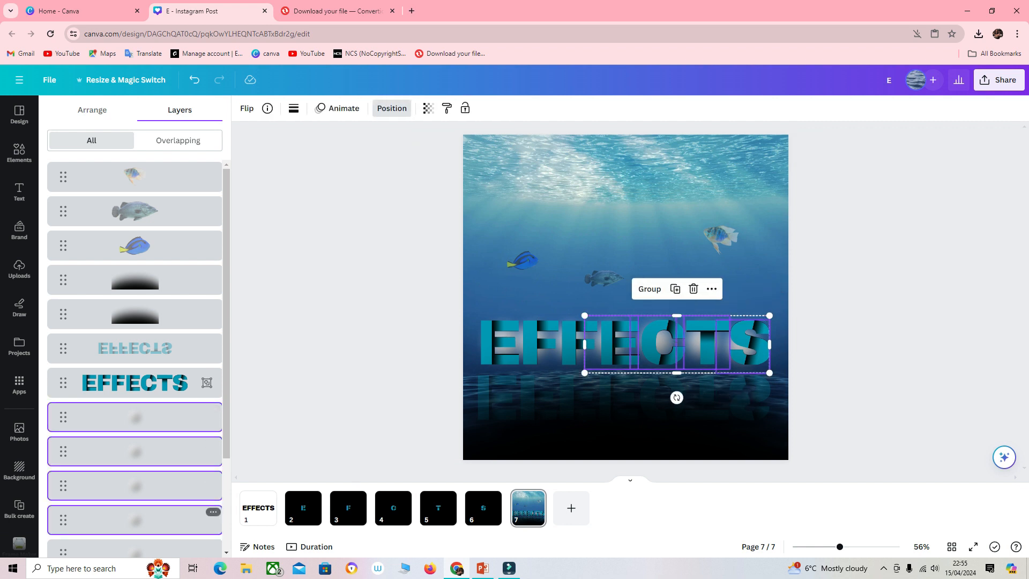
scroll(133, 504, down, 1)
shift+click(134, 501)
shift+click(134, 535)
scroll(134, 509, down, 1)
scroll(134, 482, down, 1)
shift+click(134, 515)
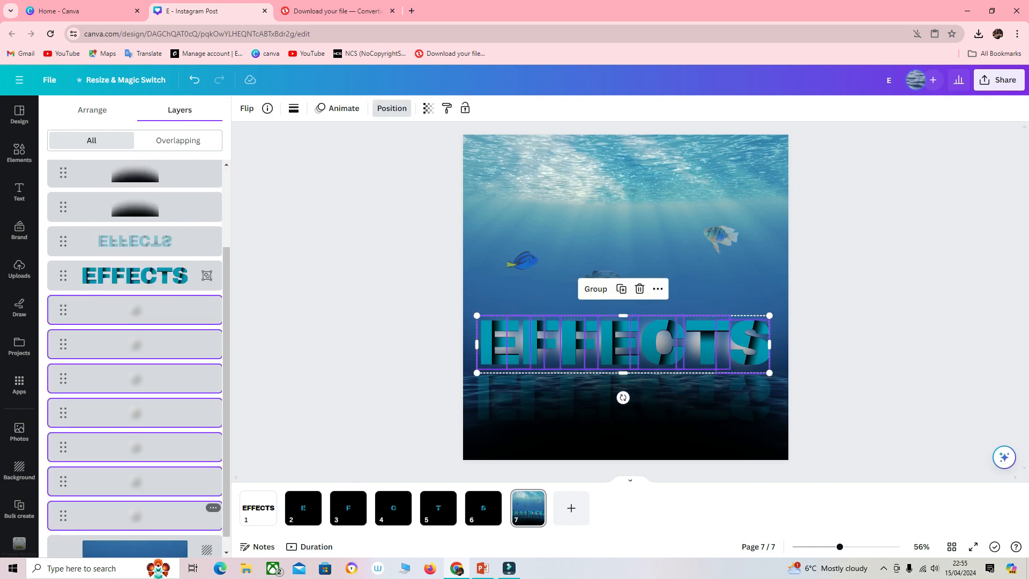
key(ctrl+g)
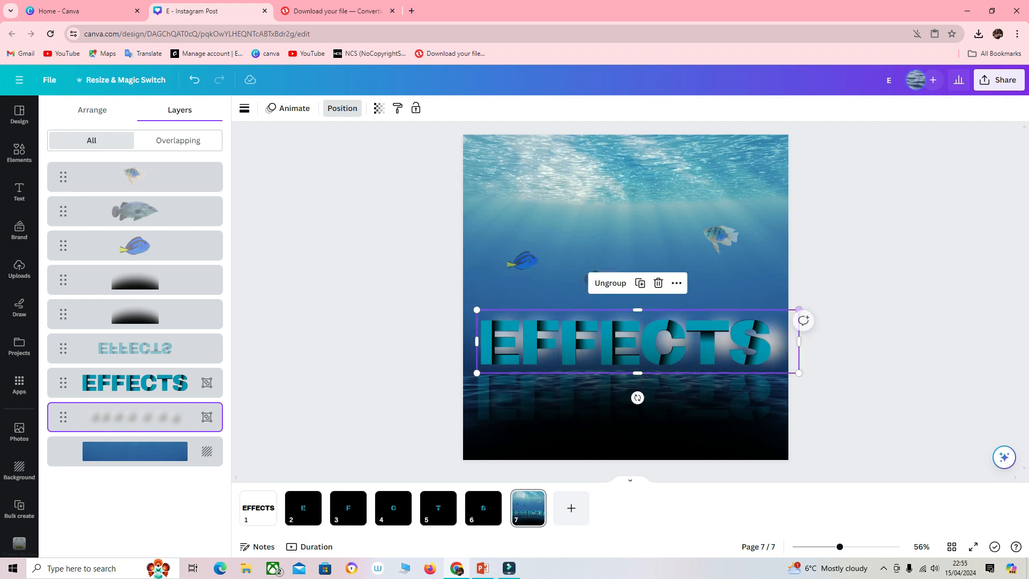
drag(638, 341, 624, 345)
key(Escape)
Step: Duplicate the black gradient, rotate the copy 180 degrees, and place it over the upper edge of the page
click(630, 423)
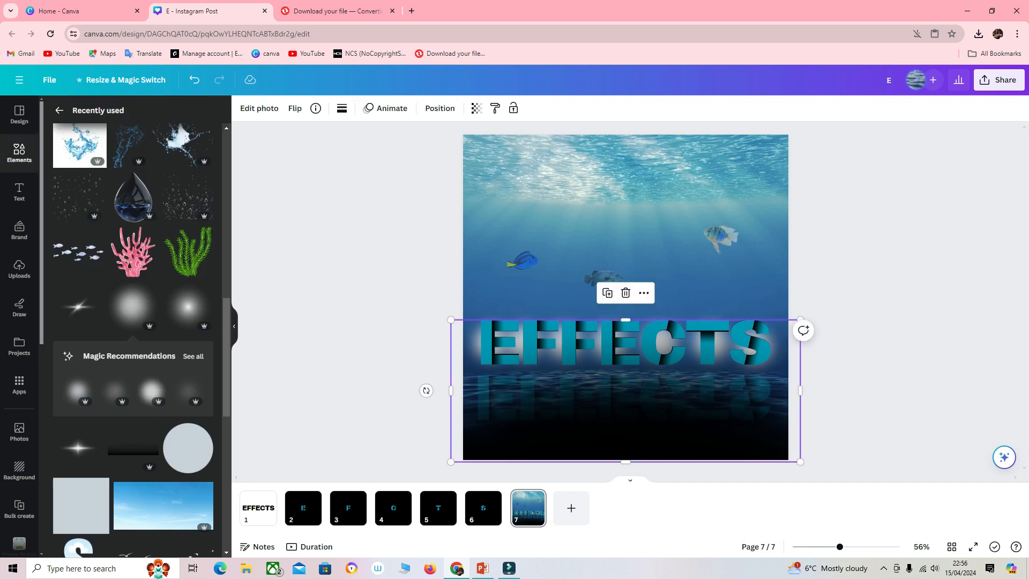
key(ctrl+d)
drag(430, 395, 830, 395)
drag(631, 395, 614, 167)
key(Escape)
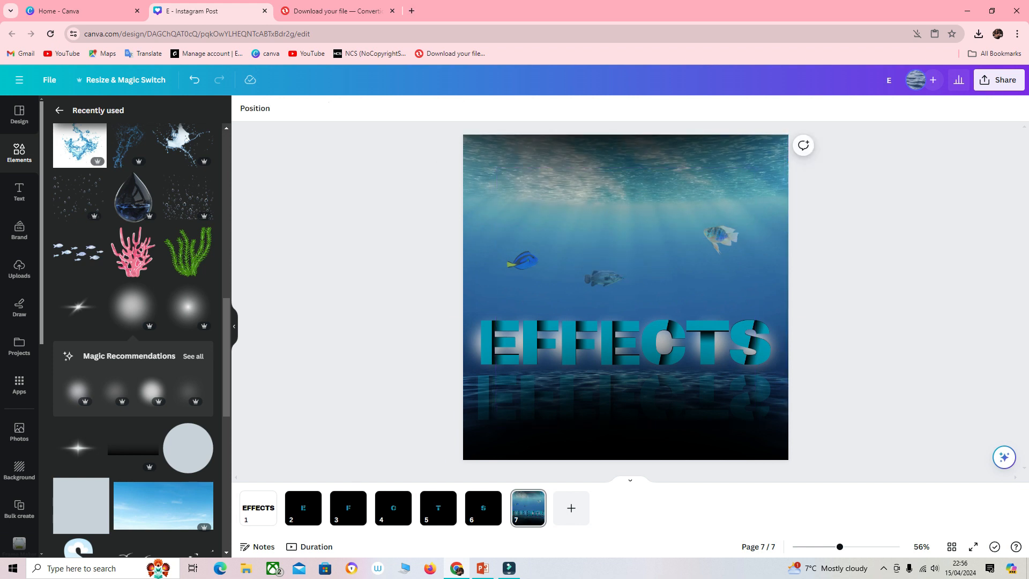
Step: Insert the water bubbles image over the lower part of the page and place a duplicate beside it to cover the remaining width
click(187, 196)
drag(626, 296, 590, 346)
click(476, 108)
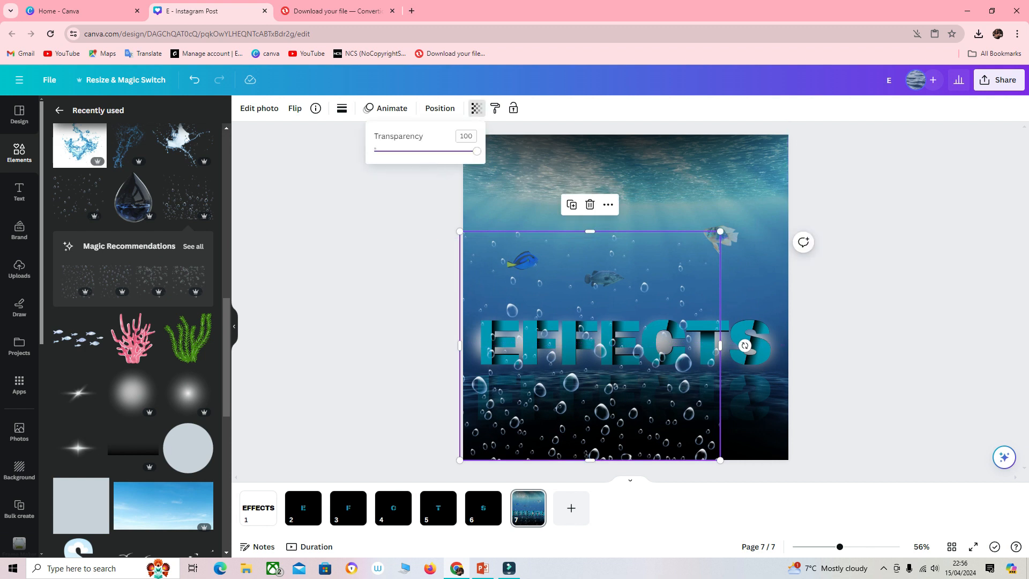
click(572, 204)
drag(600, 356, 850, 358)
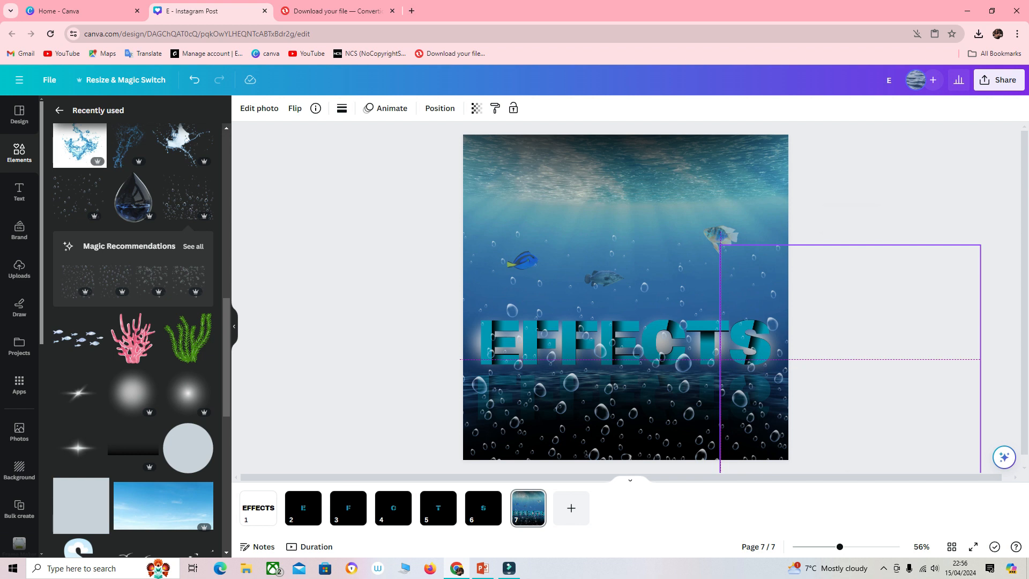
click(477, 108)
key(Escape)
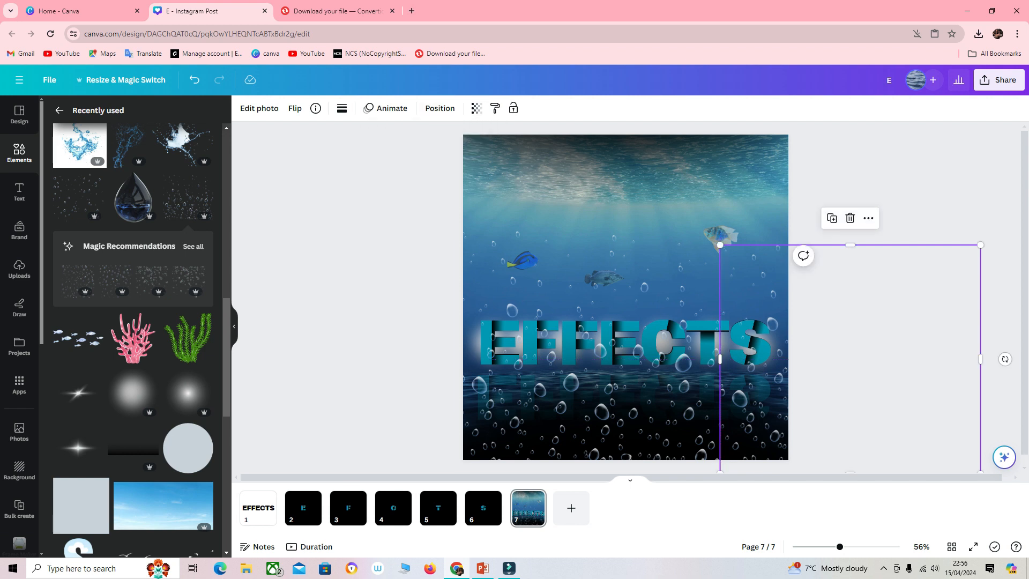
key(Escape)
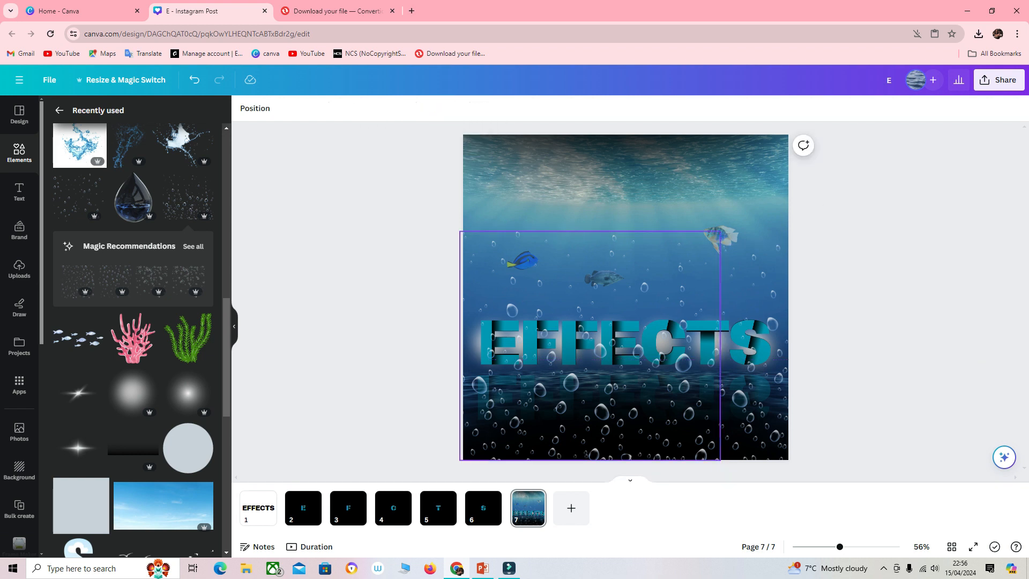
Step: Set the transparency of the original bubbles image to about 64 and of its duplicate to about 52
click(590, 345)
click(477, 108)
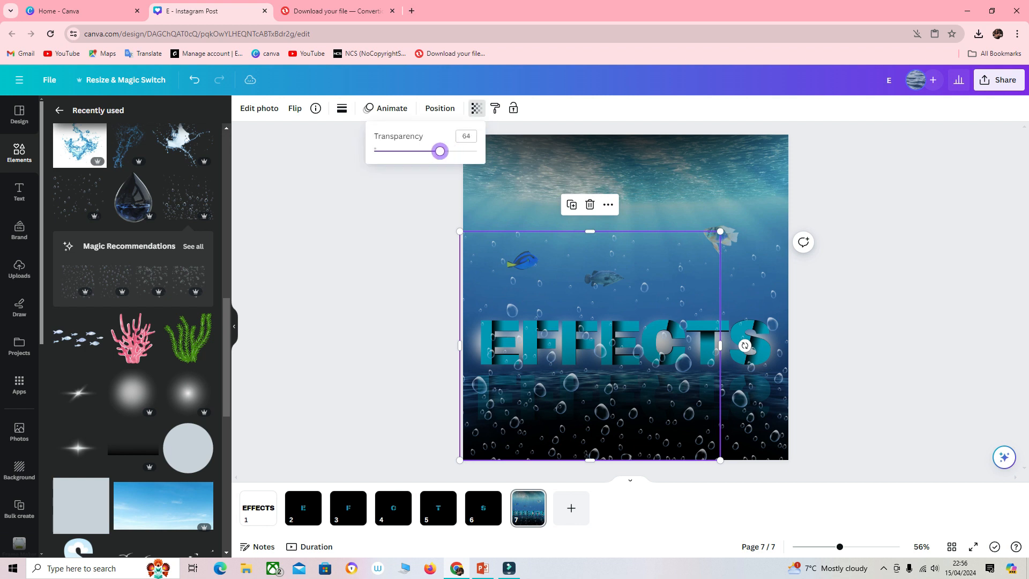
click(754, 358)
click(477, 109)
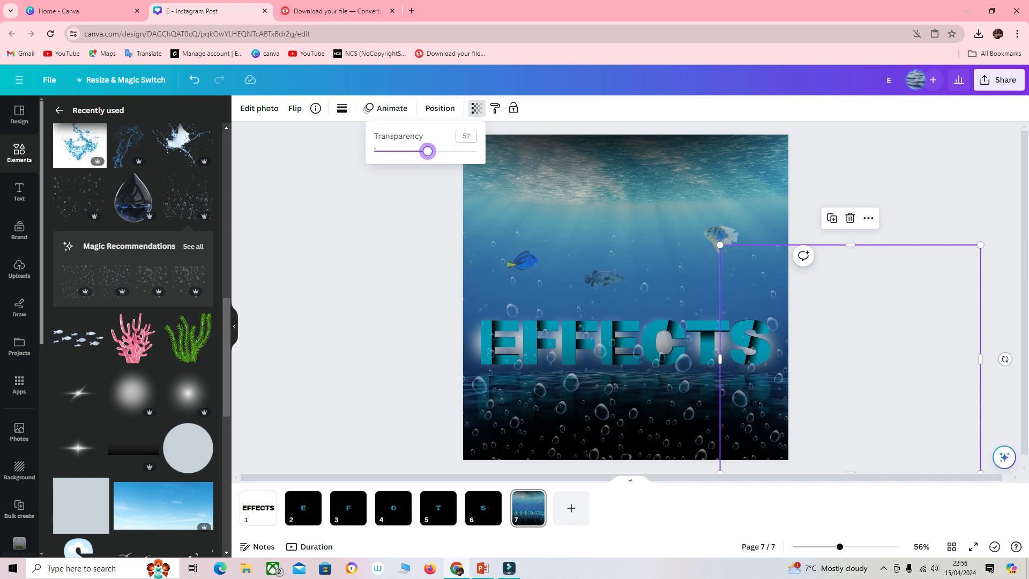
key(Escape)
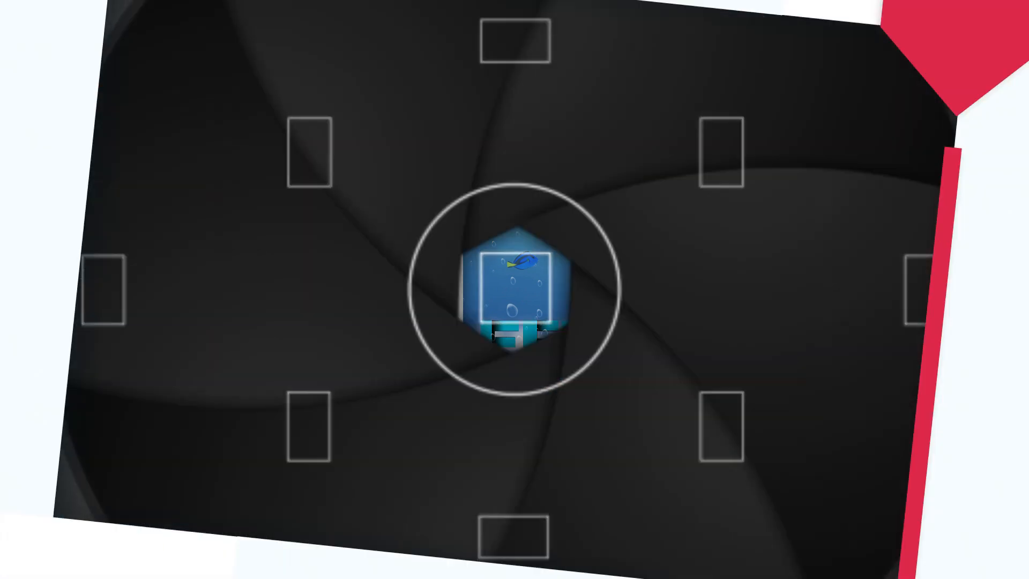